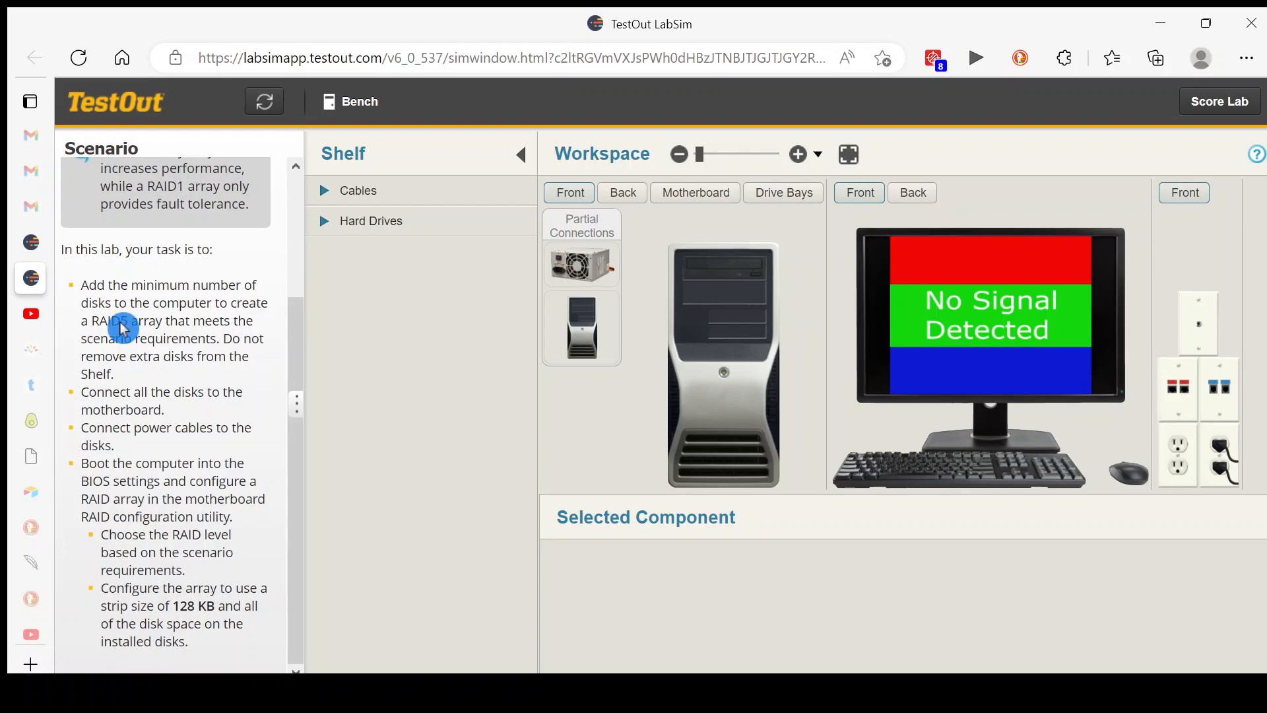
Install three internal SATA hard drives from the shelf into the computer case's empty drive bays
{"action": "left_click", "coordinate": [789, 199]}
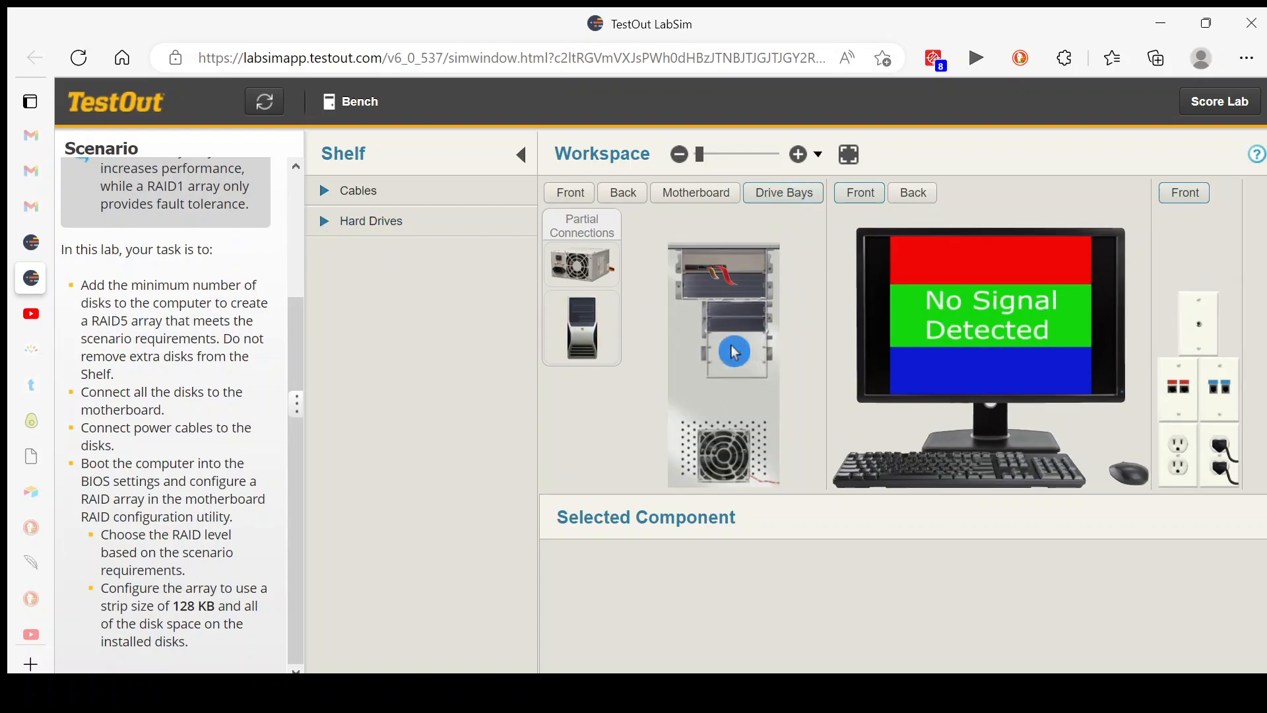
{"action": "left_click", "coordinate": [328, 231]}
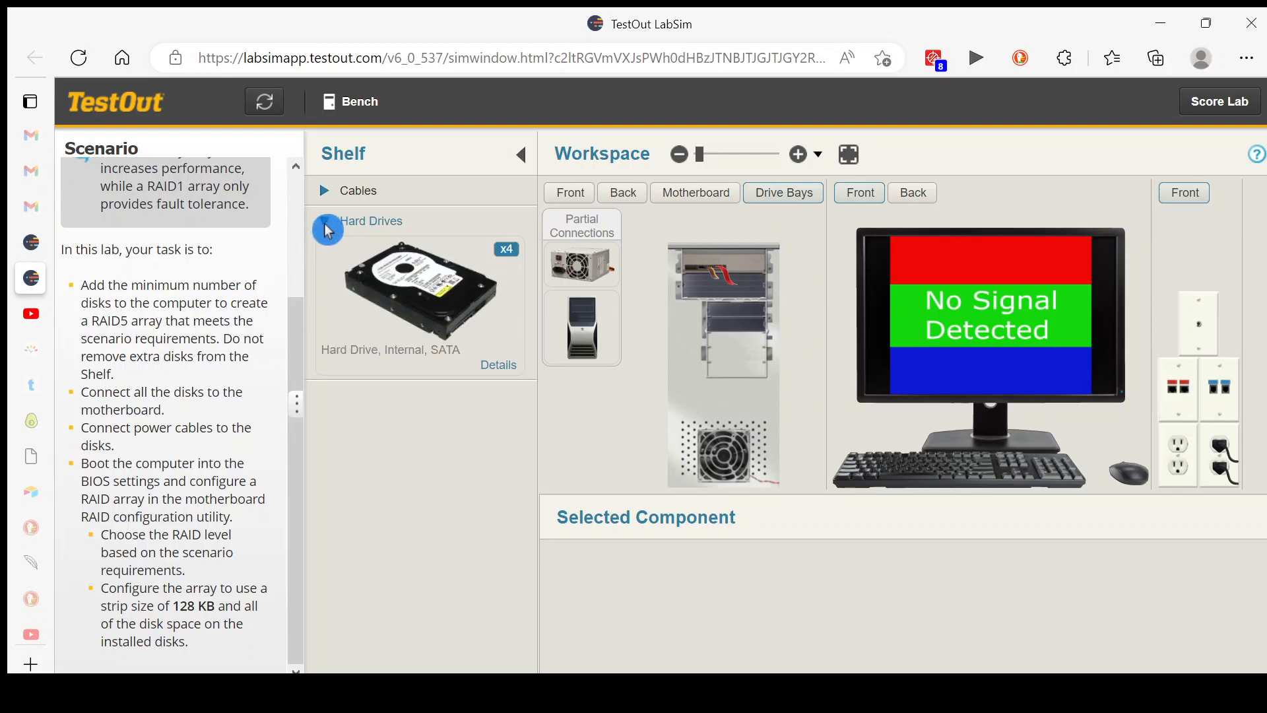
{"action": "left_click", "coordinate": [399, 301]}
{"action": "left_click_drag", "start_coordinate": [464, 302], "coordinate": [718, 319]}
{"action": "left_click_drag", "start_coordinate": [461, 342], "coordinate": [721, 334]}
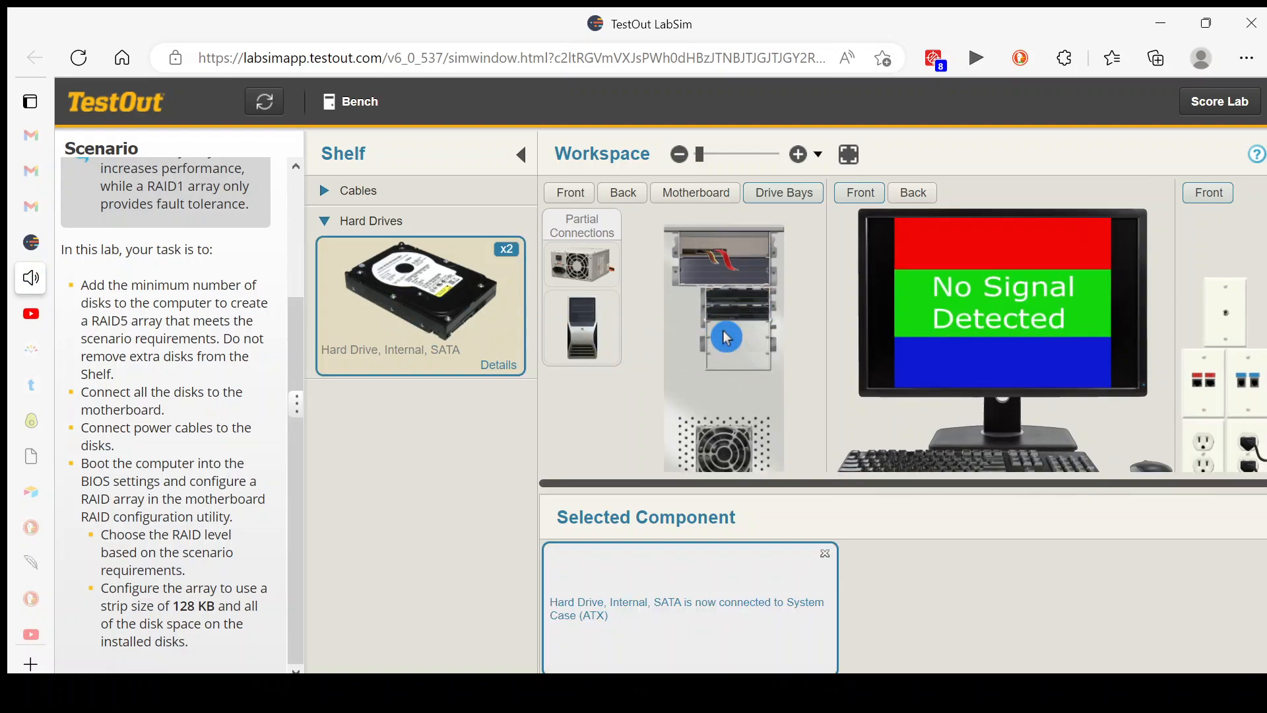
{"action": "left_click_drag", "start_coordinate": [423, 317], "coordinate": [724, 339]}
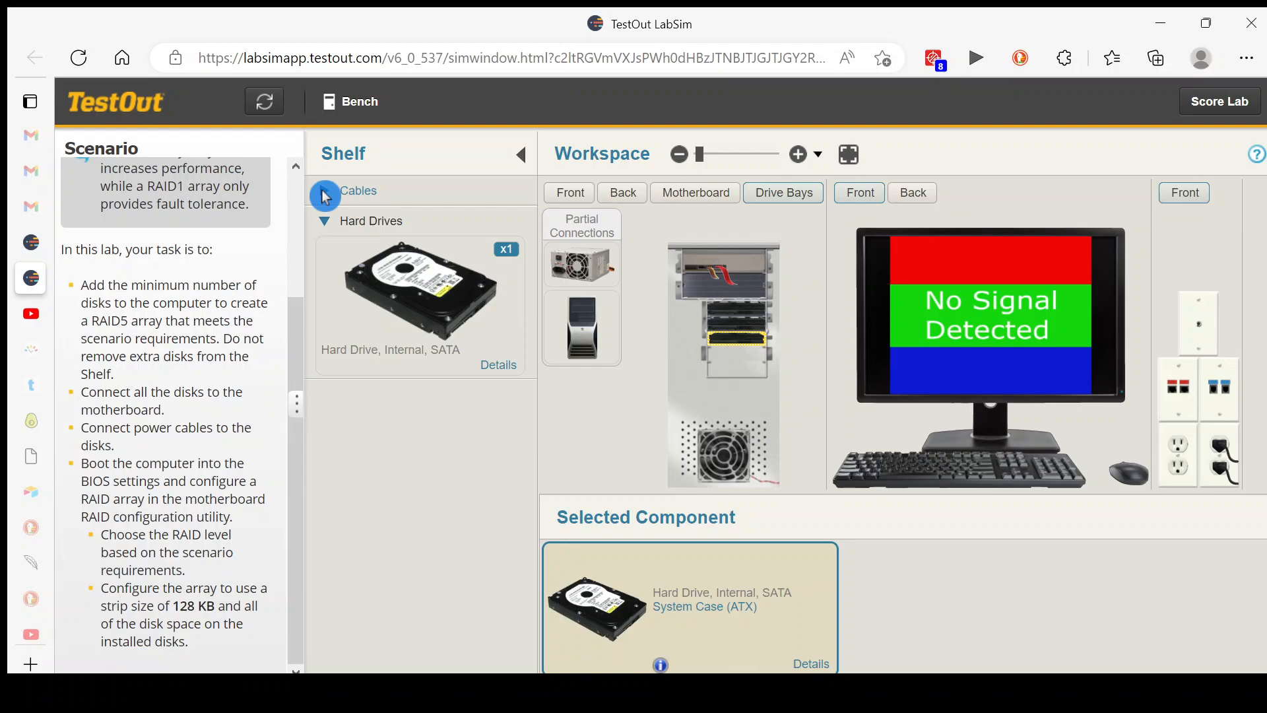
Connect one end of a SATA data cable from the shelf to the uppermost hard drive in the drive bays
{"action": "left_click", "coordinate": [325, 194]}
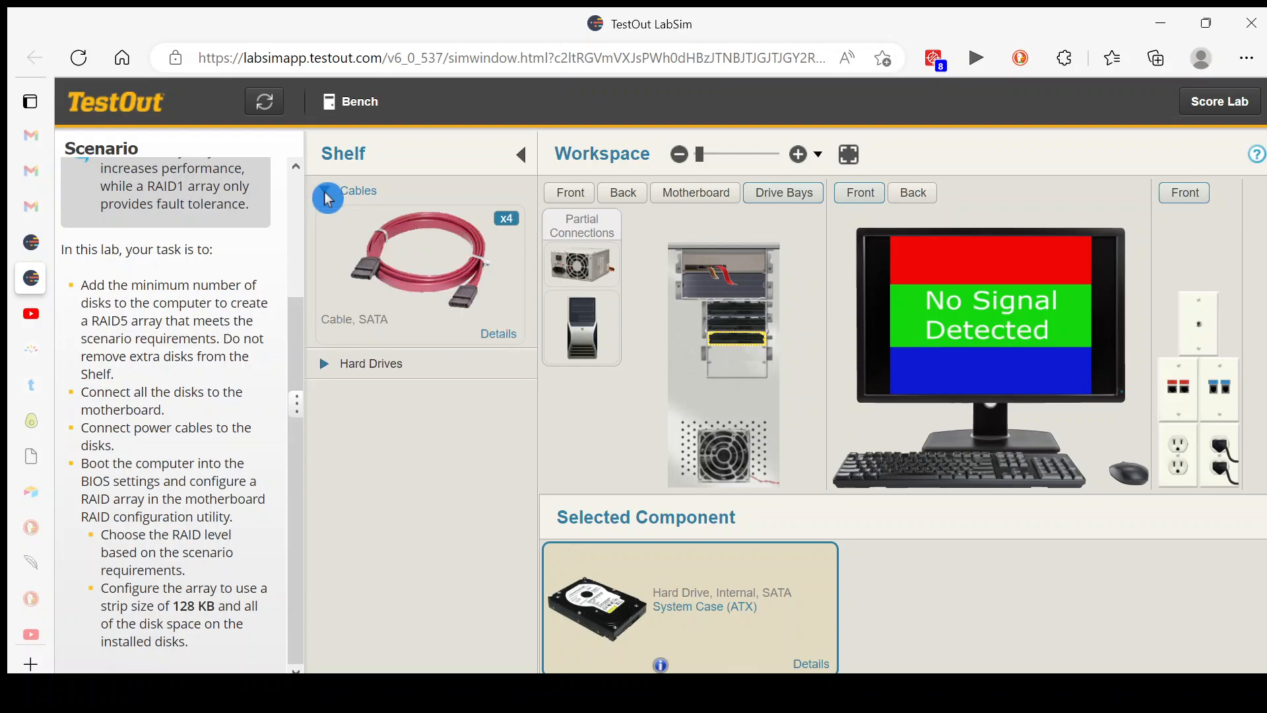
{"action": "left_click", "coordinate": [799, 157]}
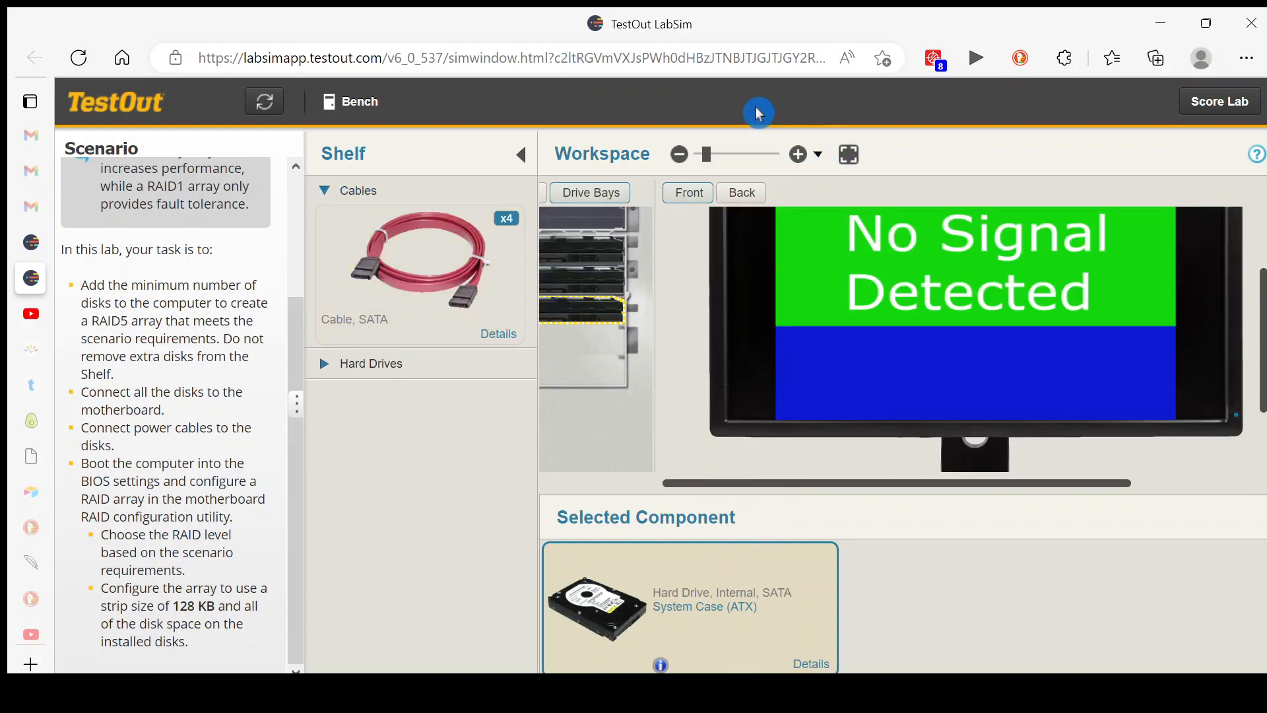
{"action": "left_click", "coordinate": [799, 156]}
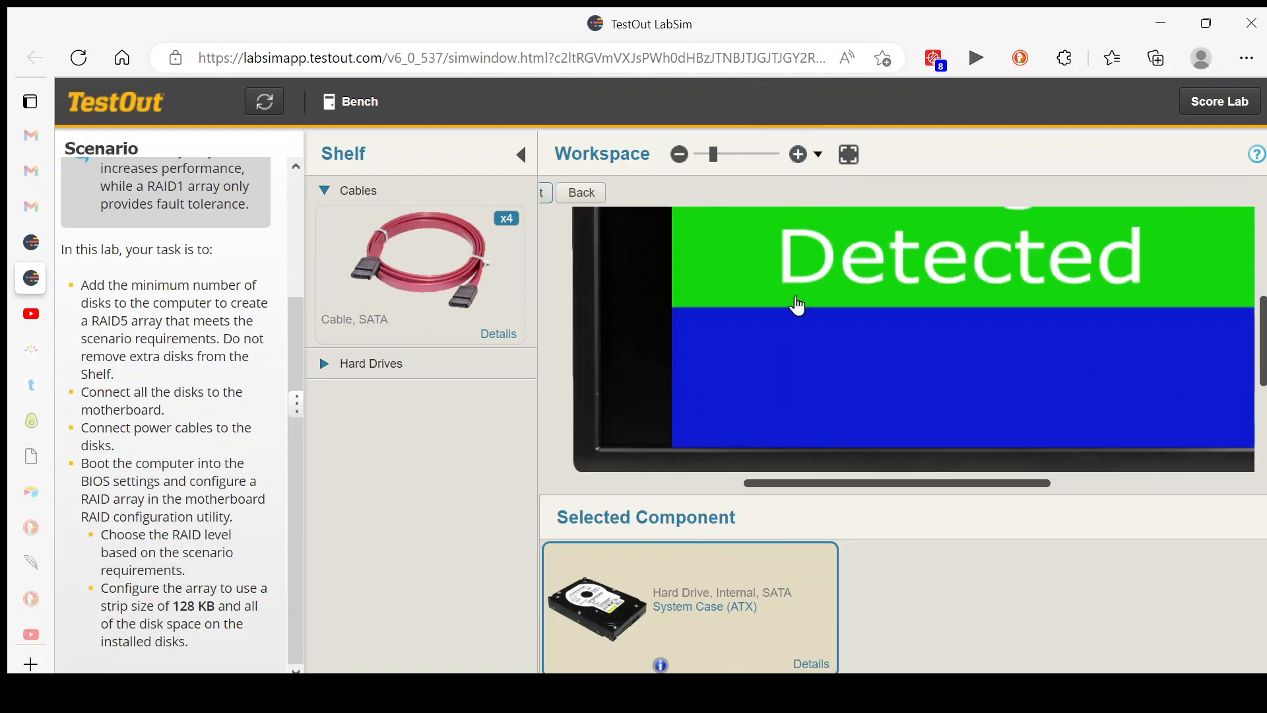
{"action": "left_click_drag", "start_coordinate": [782, 490], "coordinate": [590, 489]}
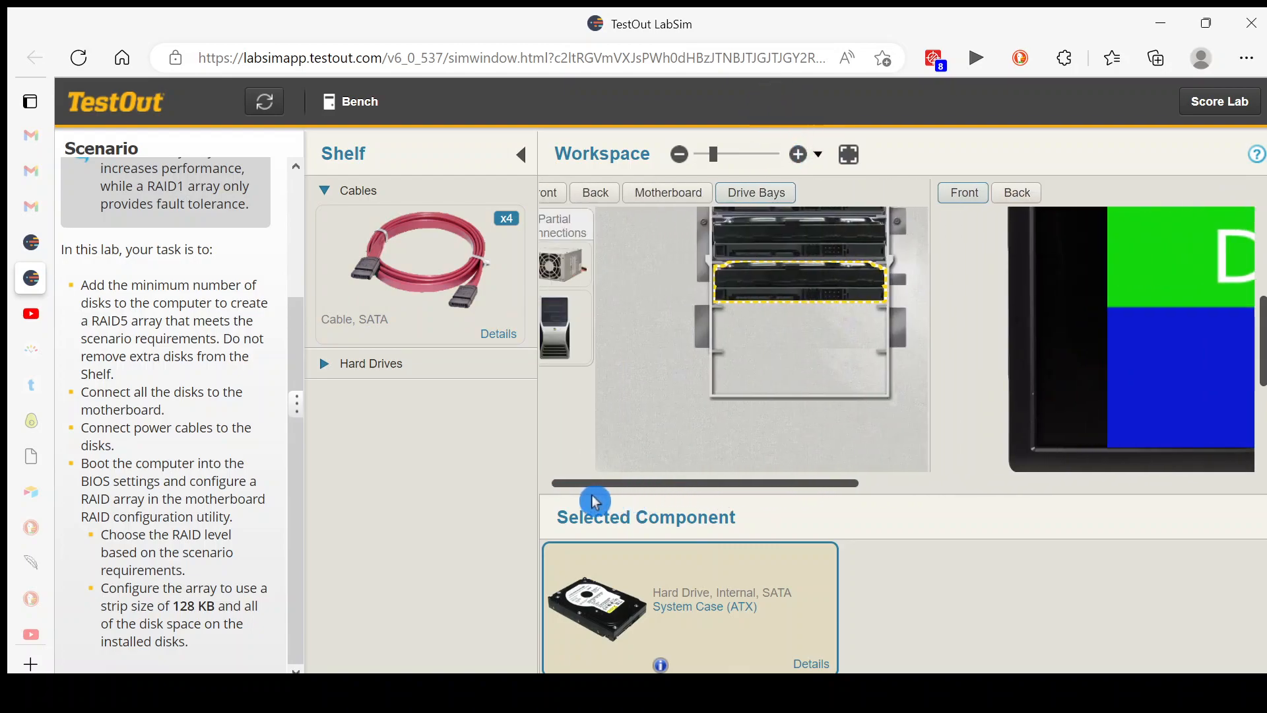
{"action": "left_click", "coordinate": [798, 155]}
{"action": "left_click", "coordinate": [798, 155]}
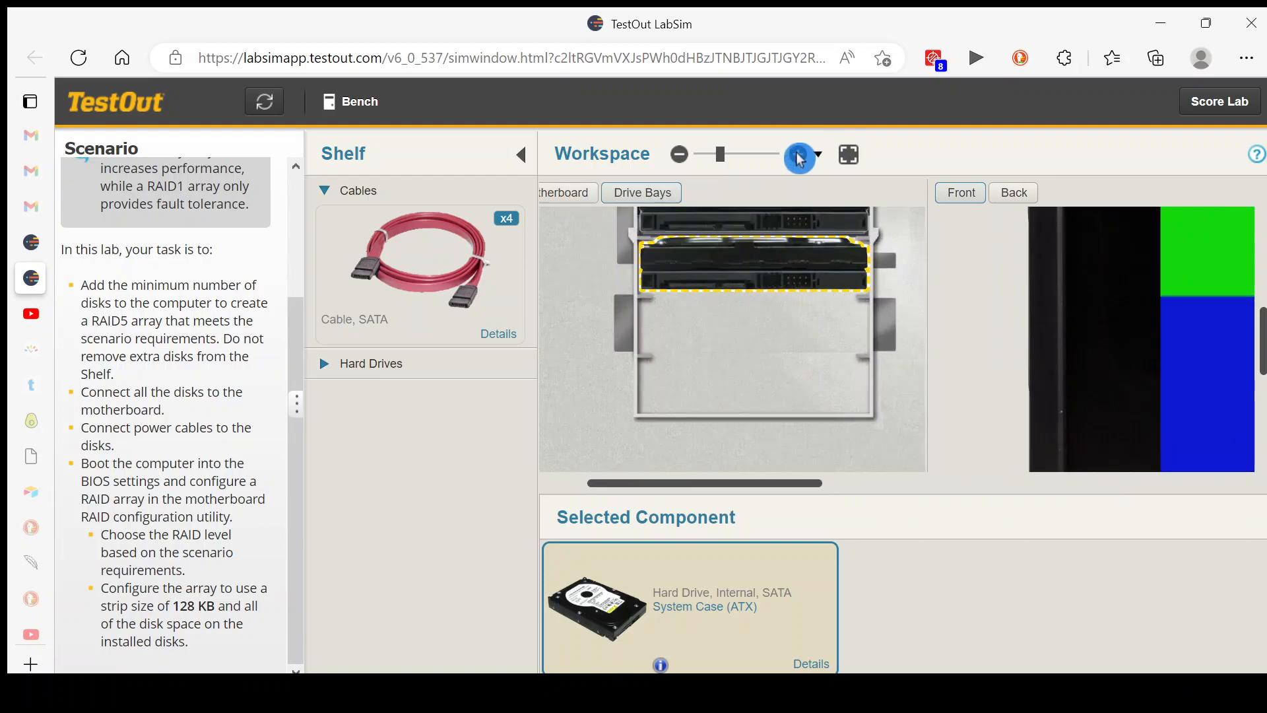
{"action": "left_click_drag", "start_coordinate": [1260, 343], "coordinate": [1257, 310]}
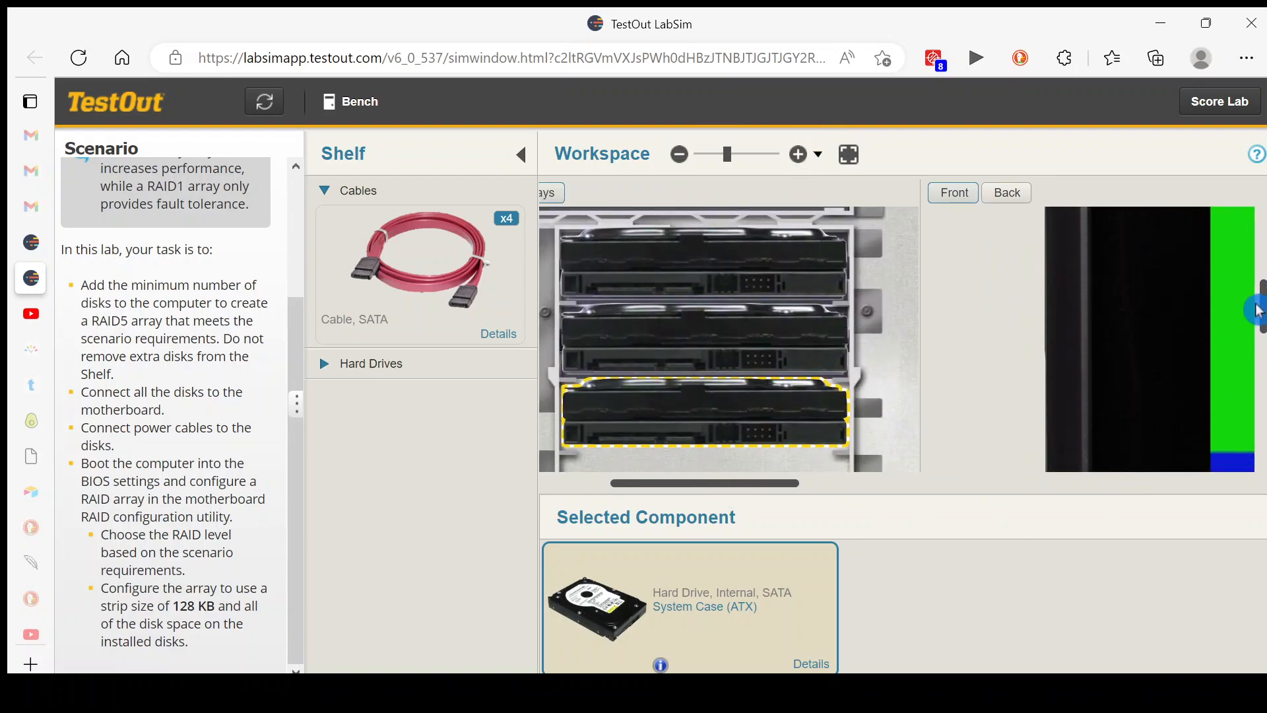
{"action": "left_click", "coordinate": [442, 289]}
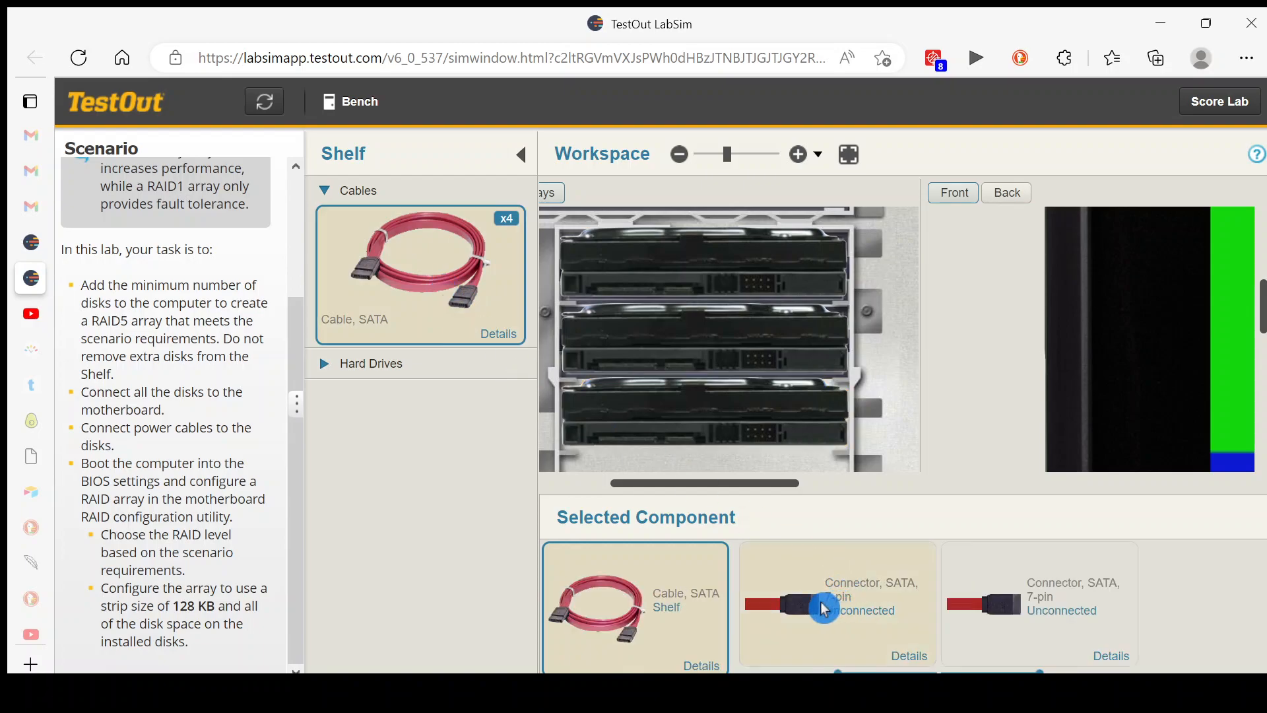
{"action": "left_click_drag", "start_coordinate": [818, 604], "coordinate": [693, 294]}
Attach a separate SATA data cable to each of the middle and lowest hard drives
{"action": "left_click", "coordinate": [404, 284]}
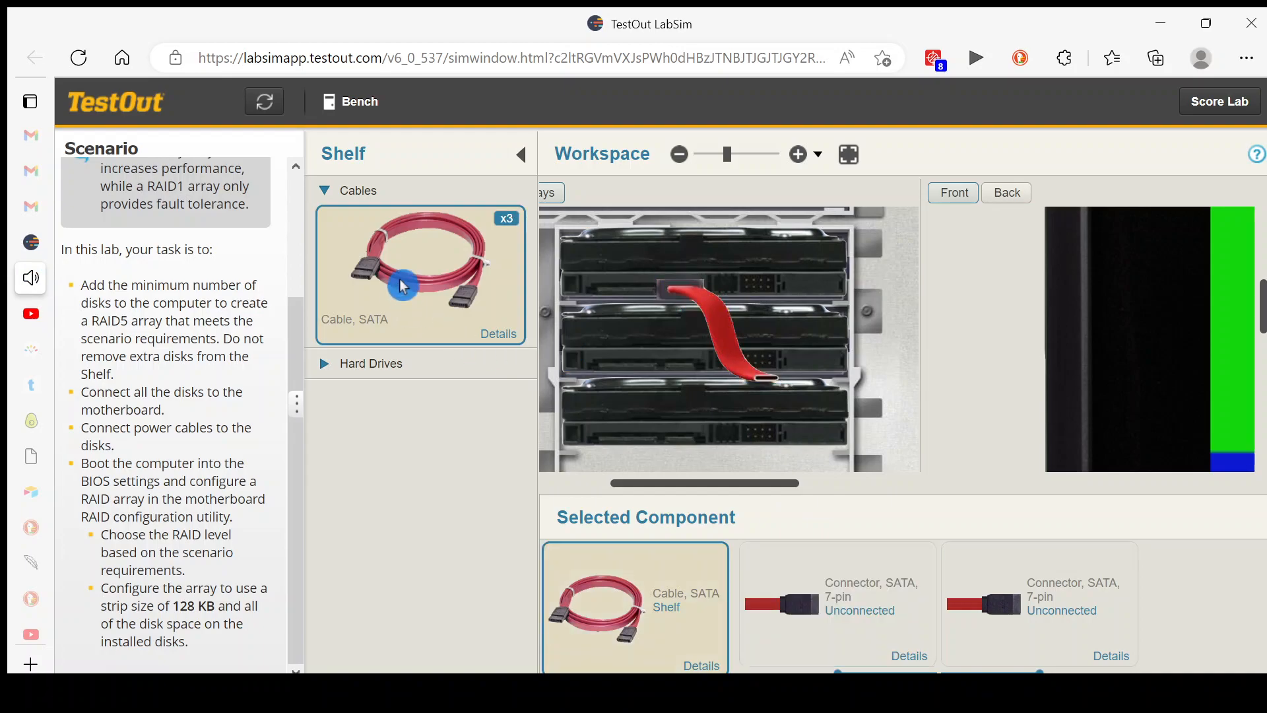
{"action": "left_click_drag", "start_coordinate": [787, 619], "coordinate": [676, 383]}
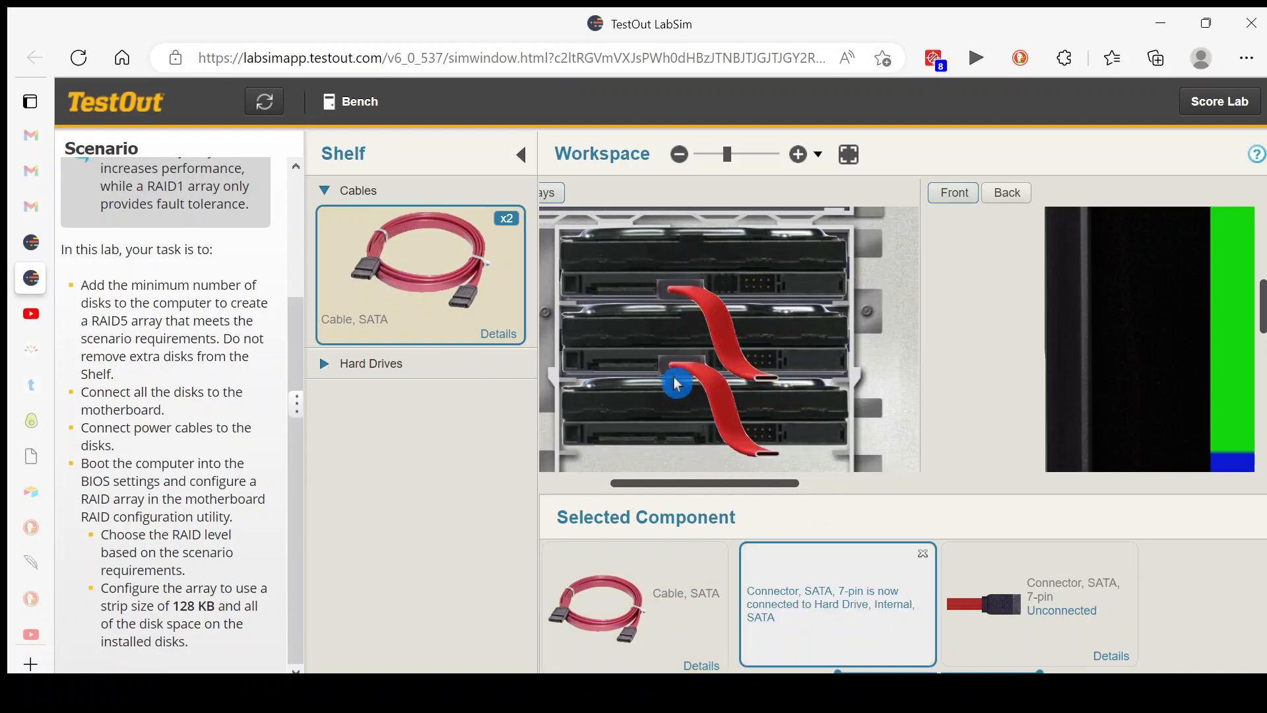
{"action": "left_click", "coordinate": [410, 288]}
{"action": "left_click_drag", "start_coordinate": [785, 628], "coordinate": [706, 424]}
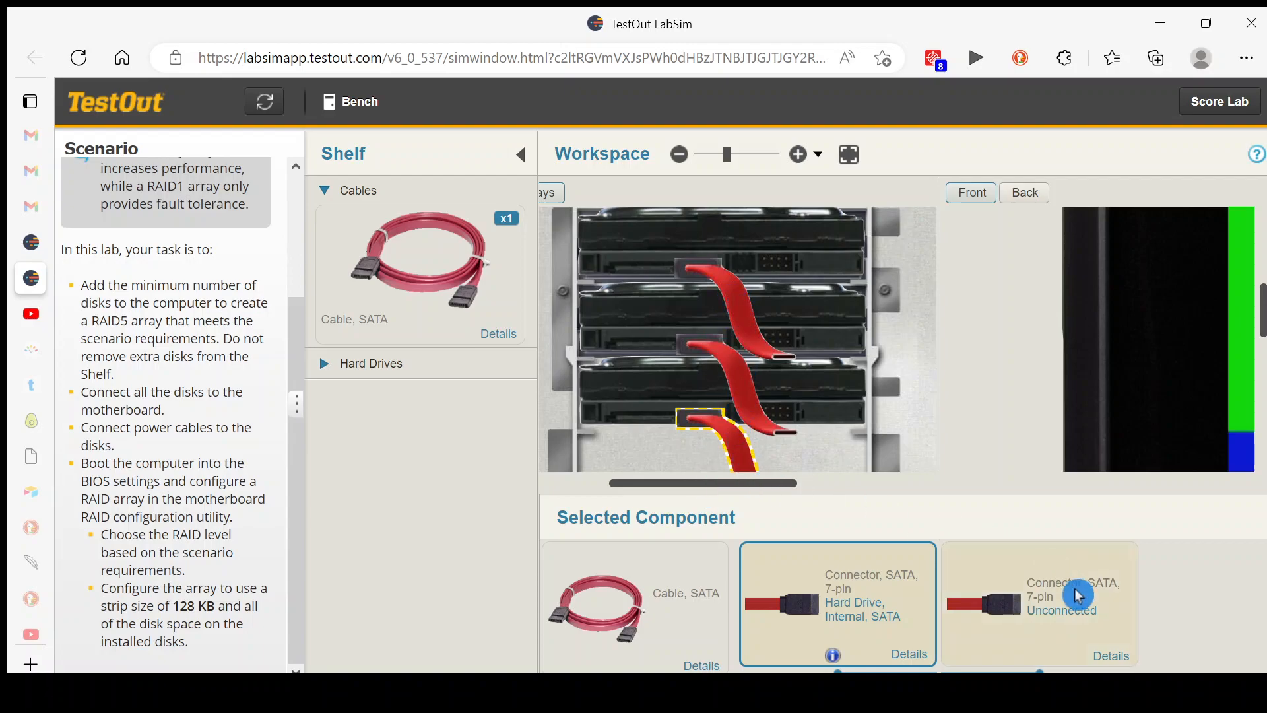
Connect three unused 15-pin SATA power connectors from the power supply to the three hard drives
{"action": "left_click_drag", "start_coordinate": [721, 487], "coordinate": [563, 471]}
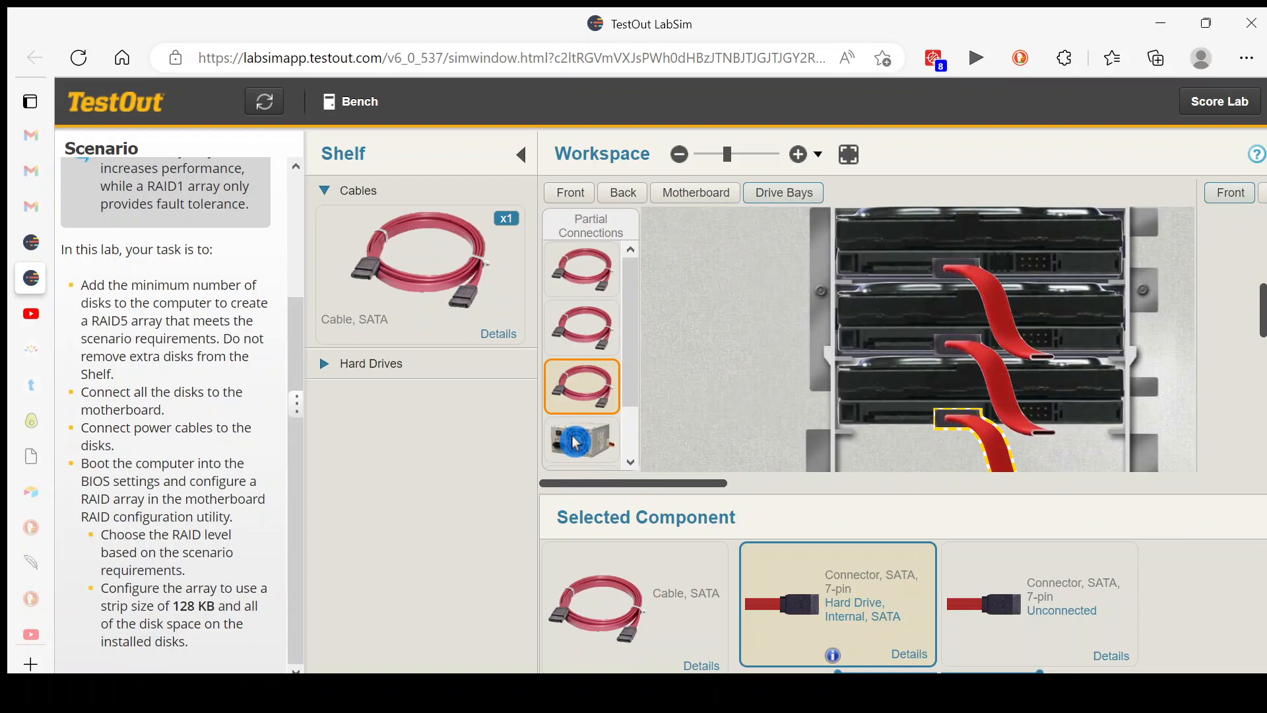
{"action": "left_click", "coordinate": [576, 442]}
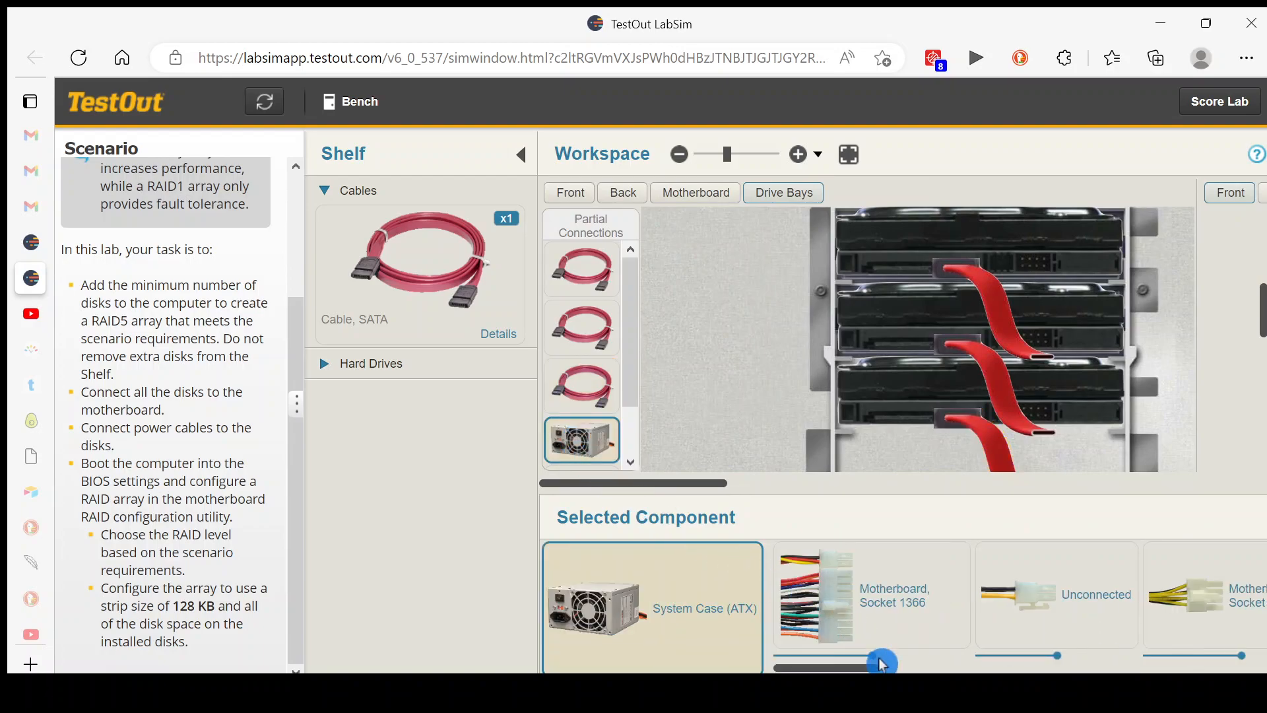
{"action": "left_click_drag", "start_coordinate": [866, 667], "coordinate": [988, 666]}
{"action": "left_click", "coordinate": [846, 604]}
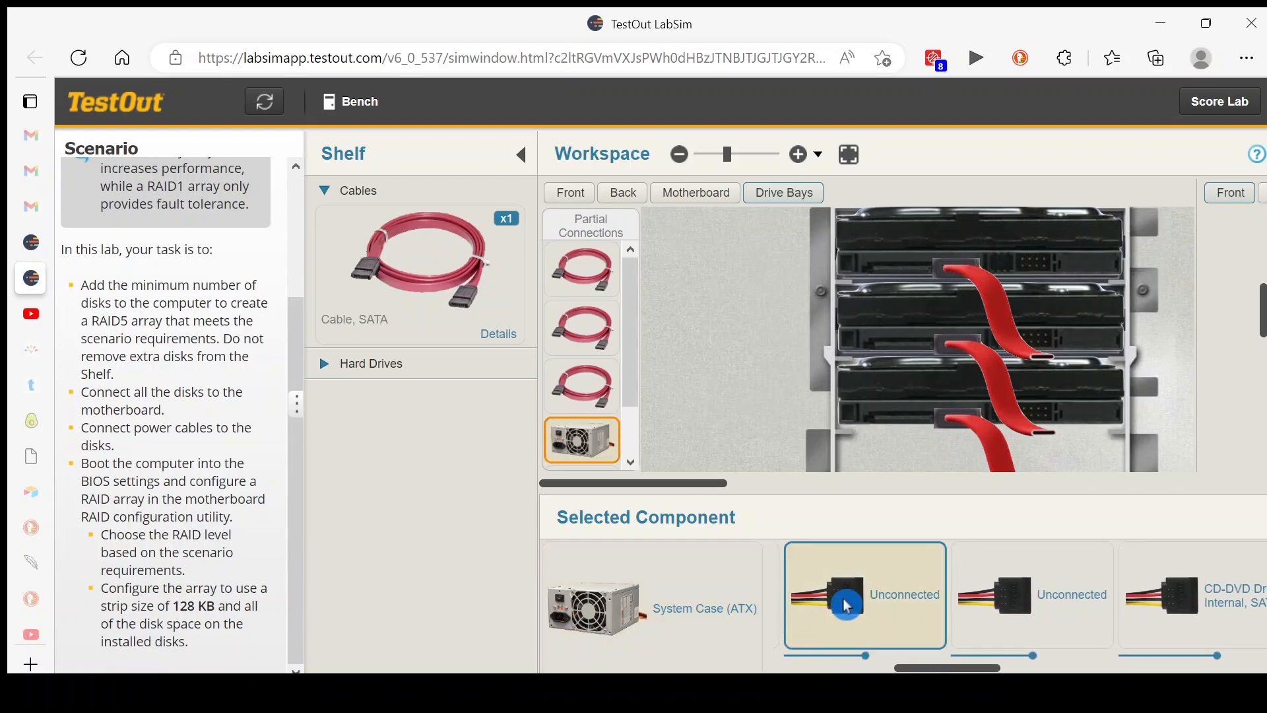
{"action": "left_click_drag", "start_coordinate": [851, 585], "coordinate": [885, 249]}
{"action": "left_click_drag", "start_coordinate": [1074, 613], "coordinate": [879, 338]}
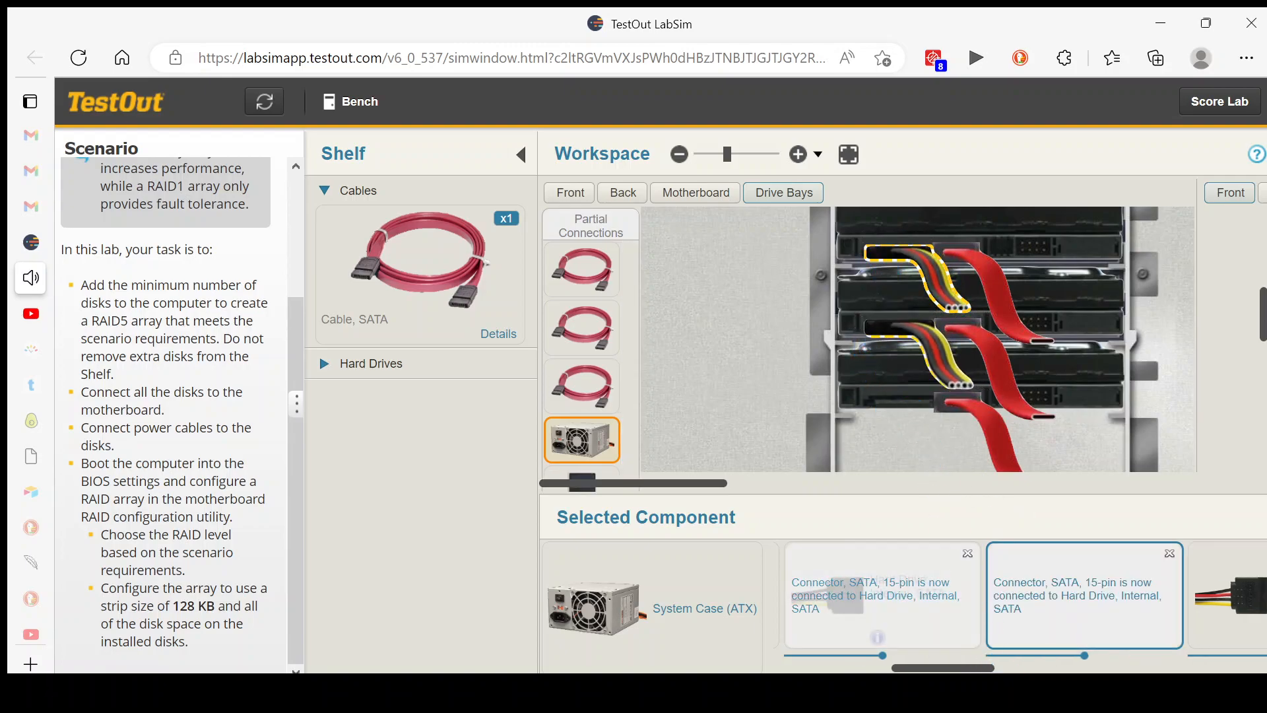
{"action": "left_click_drag", "start_coordinate": [975, 667], "coordinate": [1049, 656]}
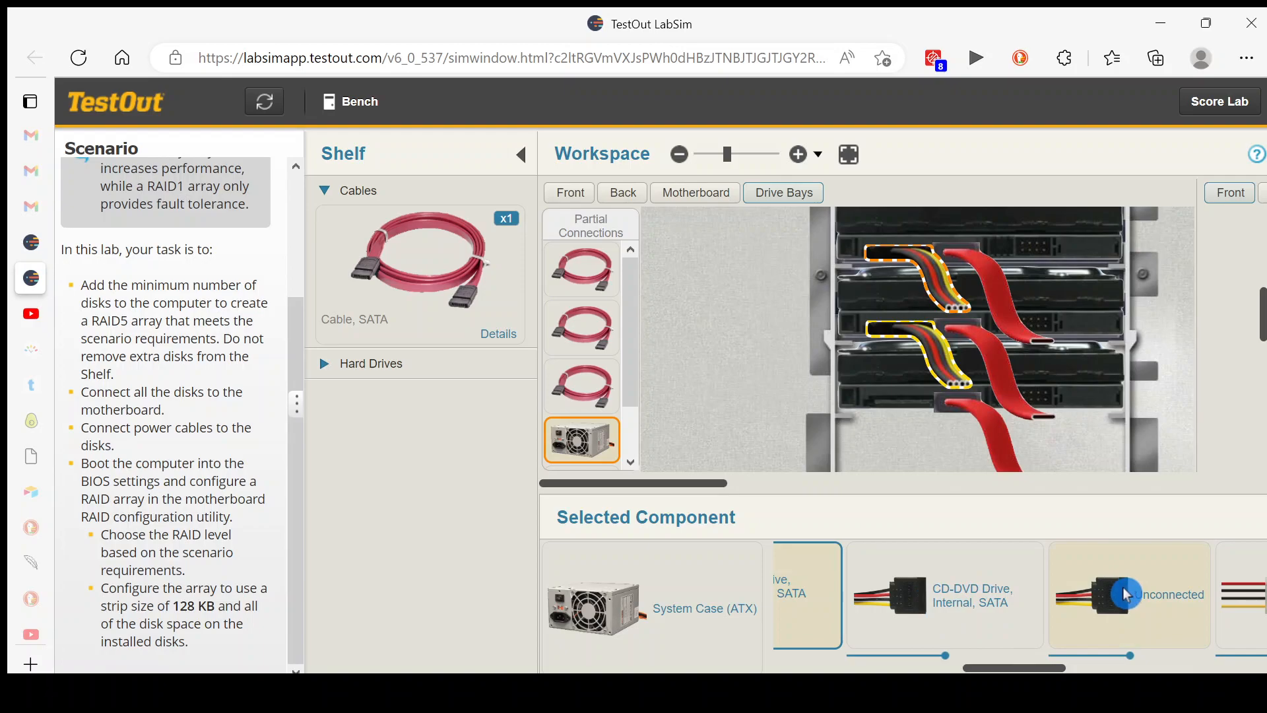
{"action": "left_click_drag", "start_coordinate": [1127, 594], "coordinate": [905, 413]}
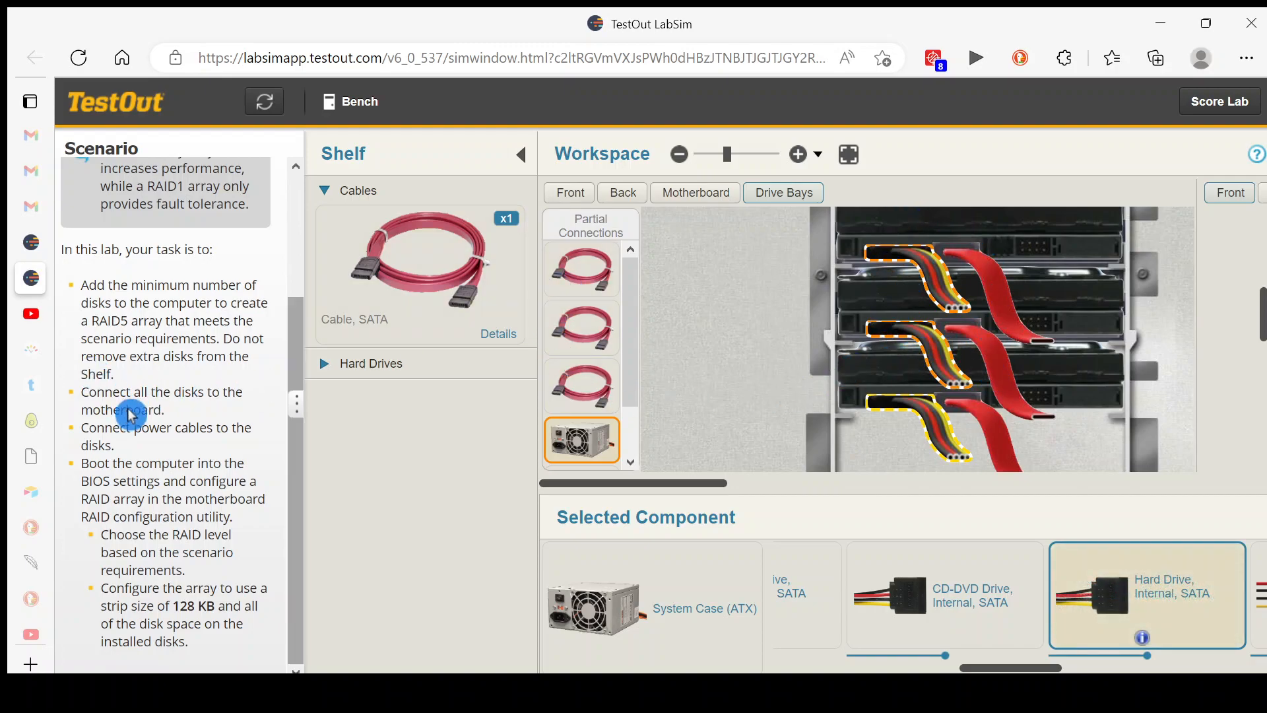
Connect the free end of the uppermost hard drive's SATA cable to an open SATA port on the motherboard
{"action": "left_click", "coordinate": [1002, 293]}
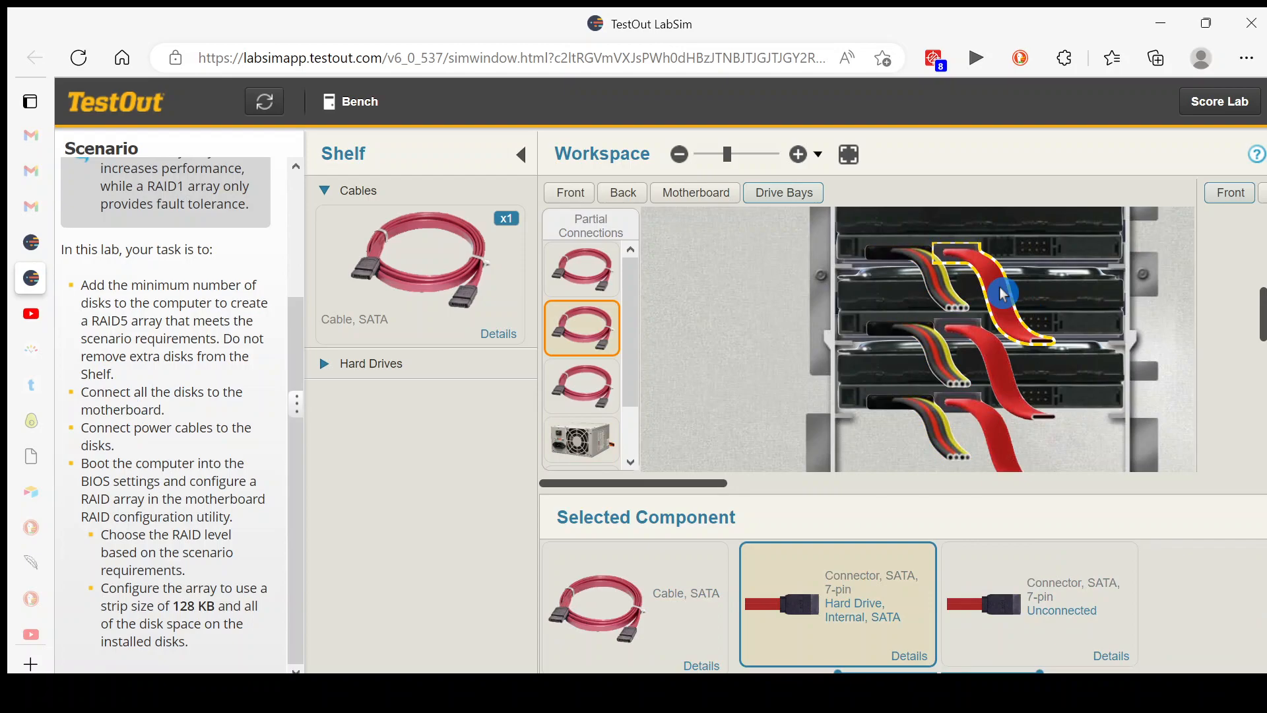
{"action": "left_click", "coordinate": [680, 198]}
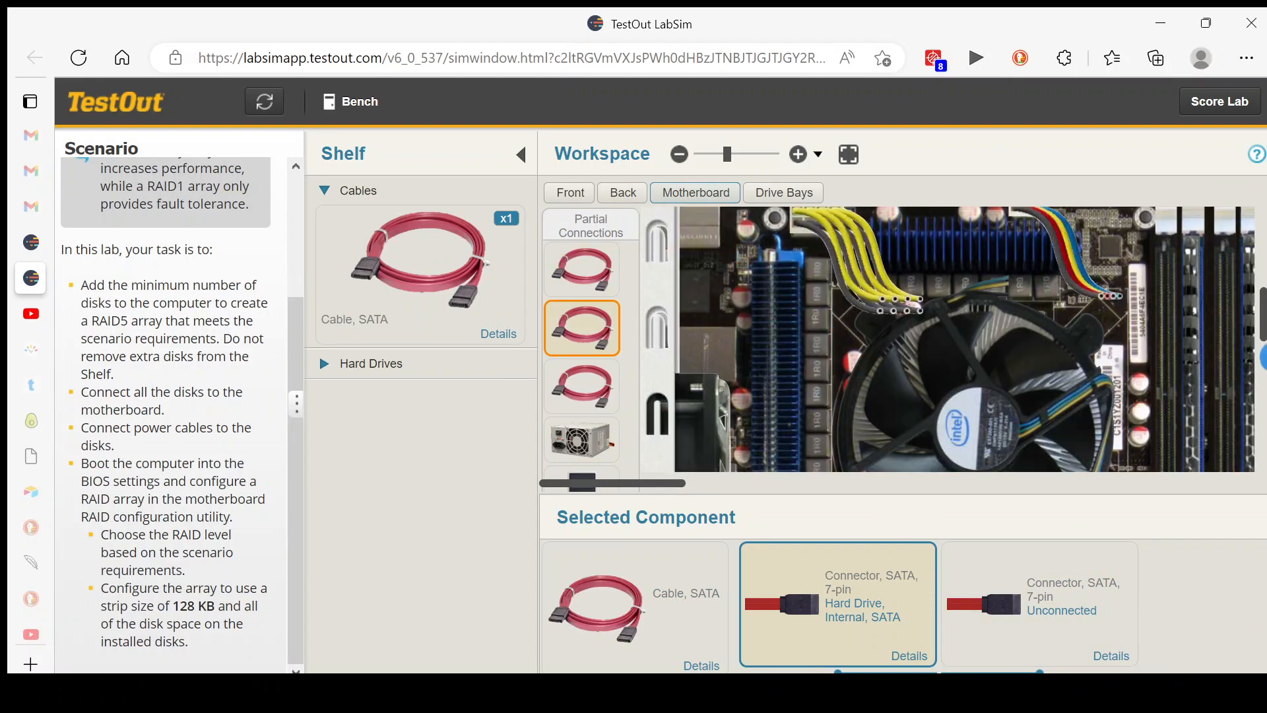
{"action": "left_click_drag", "start_coordinate": [1261, 328], "coordinate": [1266, 442]}
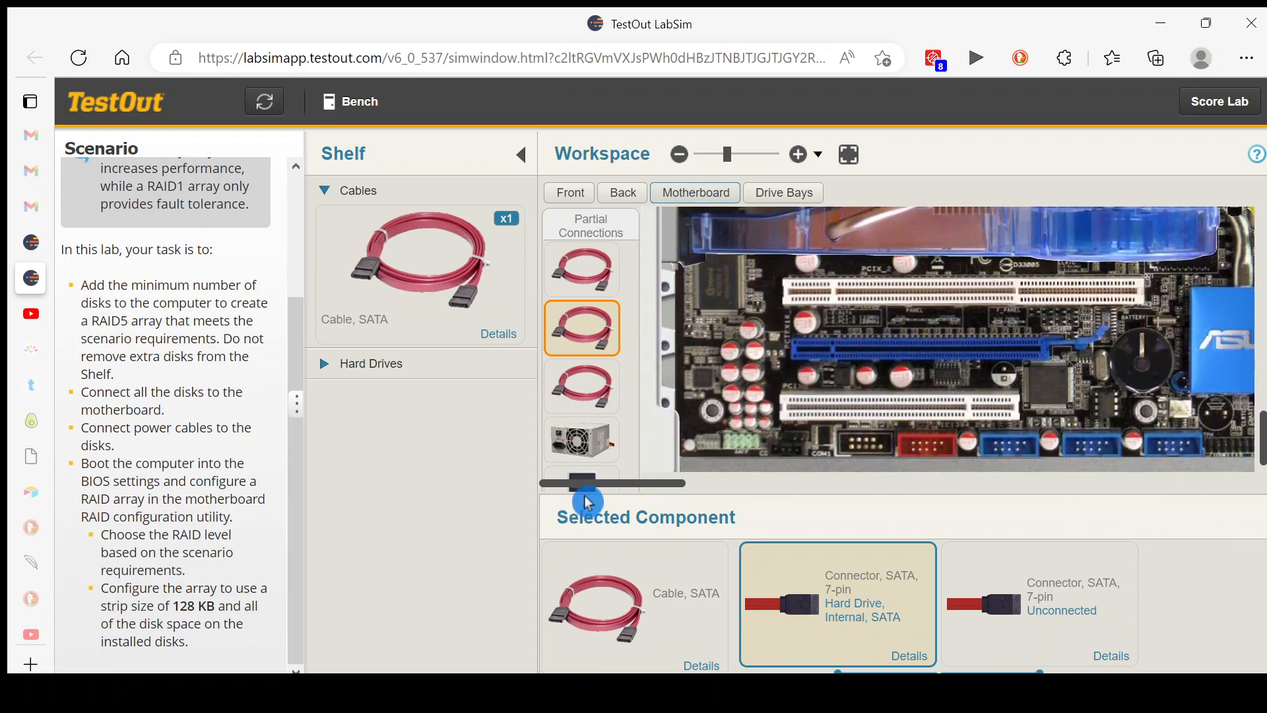
{"action": "left_click_drag", "start_coordinate": [594, 492], "coordinate": [680, 492]}
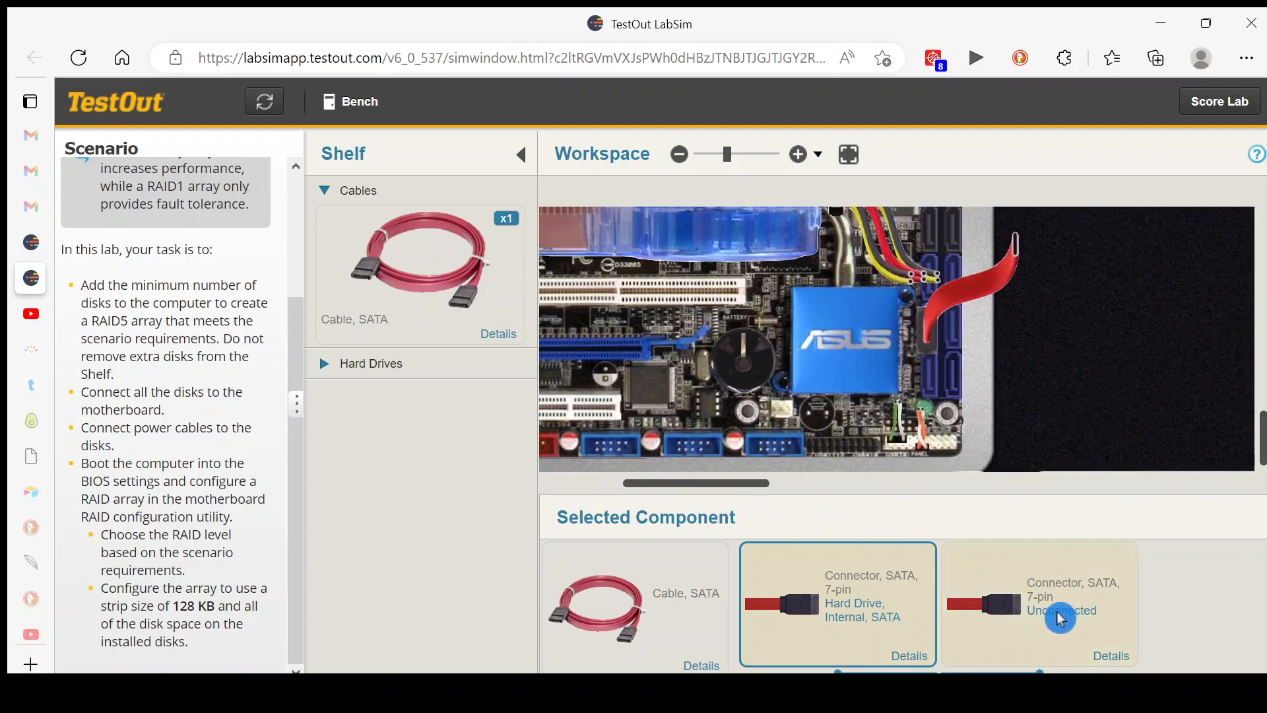
{"action": "left_click_drag", "start_coordinate": [996, 613], "coordinate": [937, 377]}
Connect a second hard drive's partially connected SATA cable to another free motherboard SATA port
{"action": "left_click_drag", "start_coordinate": [684, 487], "coordinate": [601, 491]}
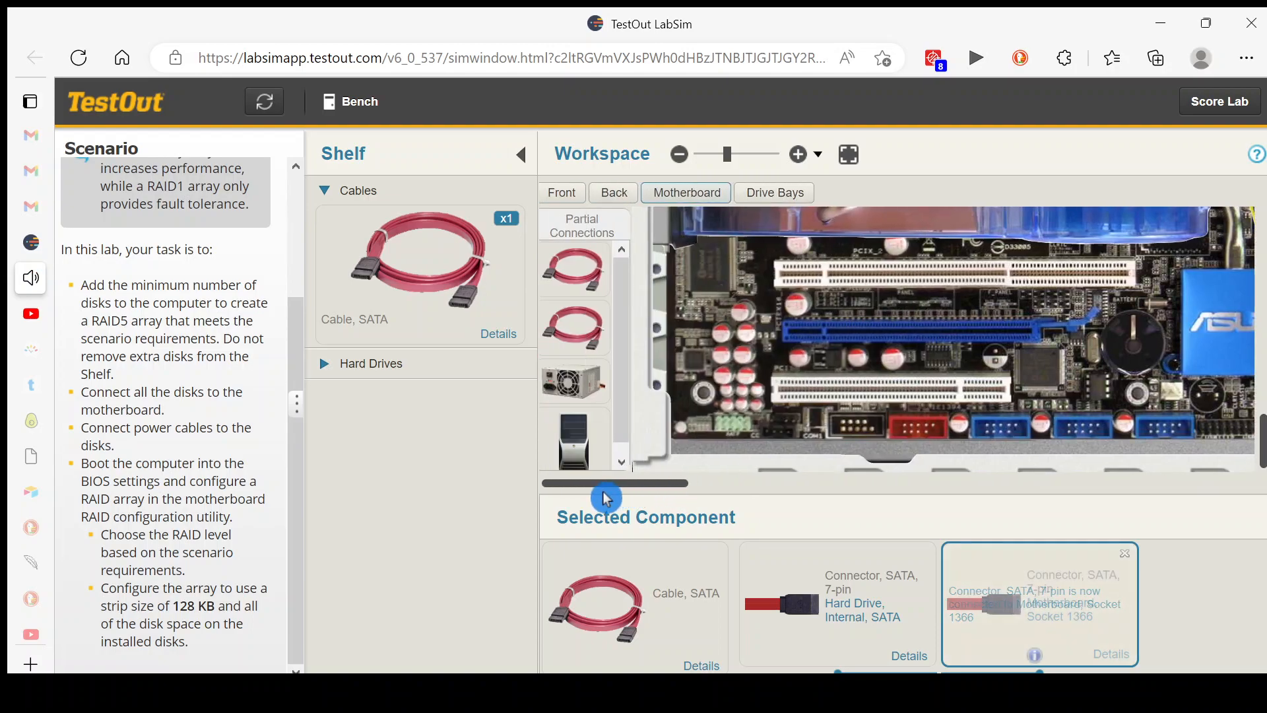
{"action": "left_click", "coordinate": [556, 271]}
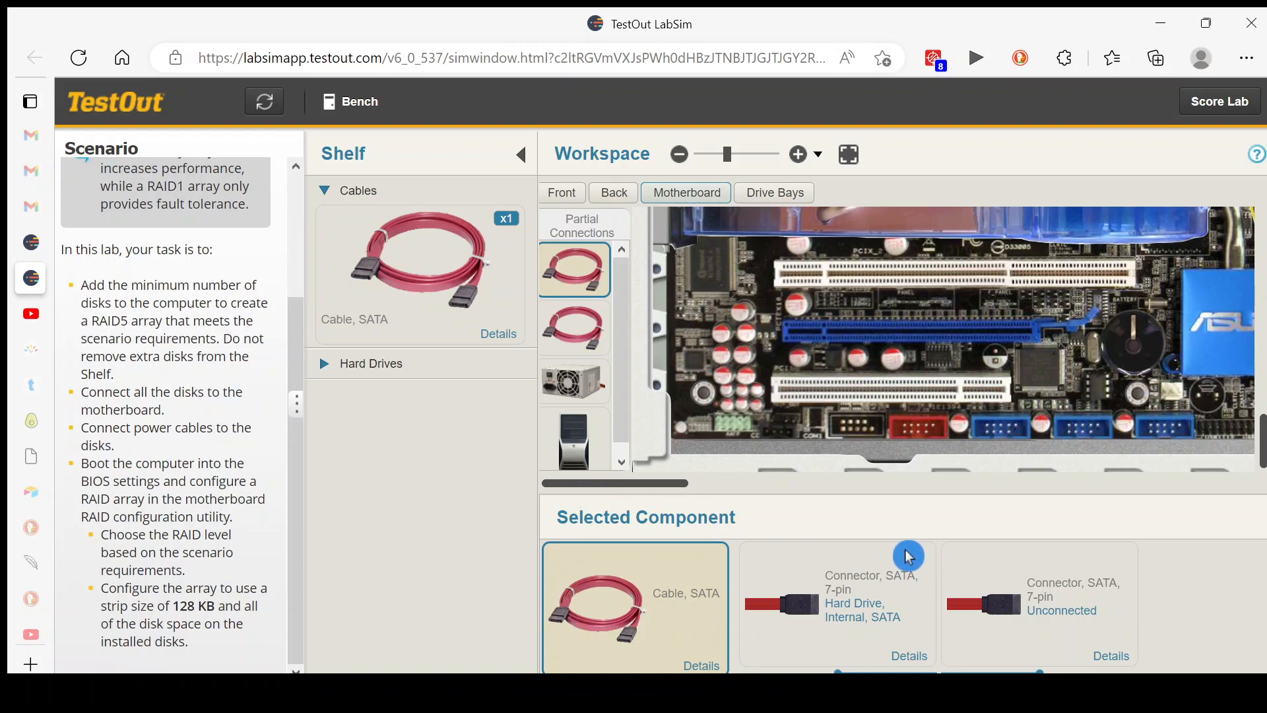
{"action": "left_click_drag", "start_coordinate": [681, 485], "coordinate": [789, 484]}
{"action": "left_click_drag", "start_coordinate": [1012, 616], "coordinate": [853, 339]}
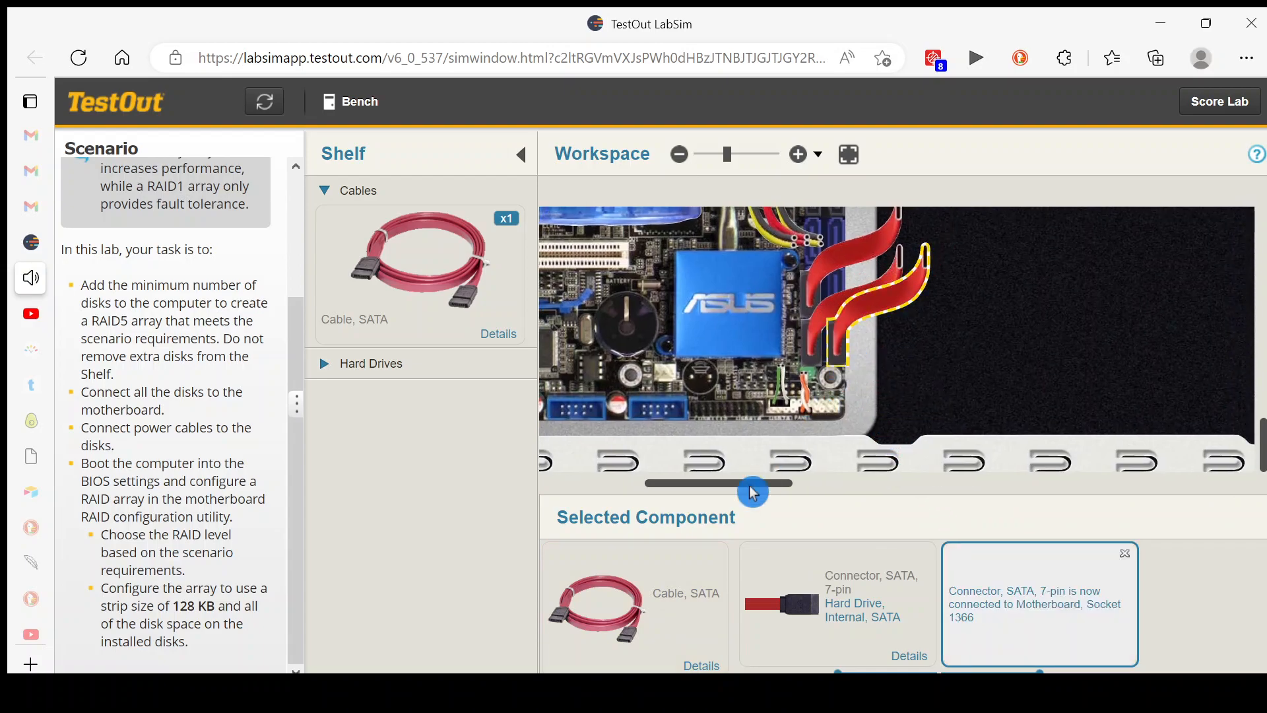
Connect the last partially connected hard drive SATA cable to a free SATA port on the motherboard
{"action": "left_click_drag", "start_coordinate": [726, 488], "coordinate": [589, 503]}
{"action": "left_click", "coordinate": [595, 270]}
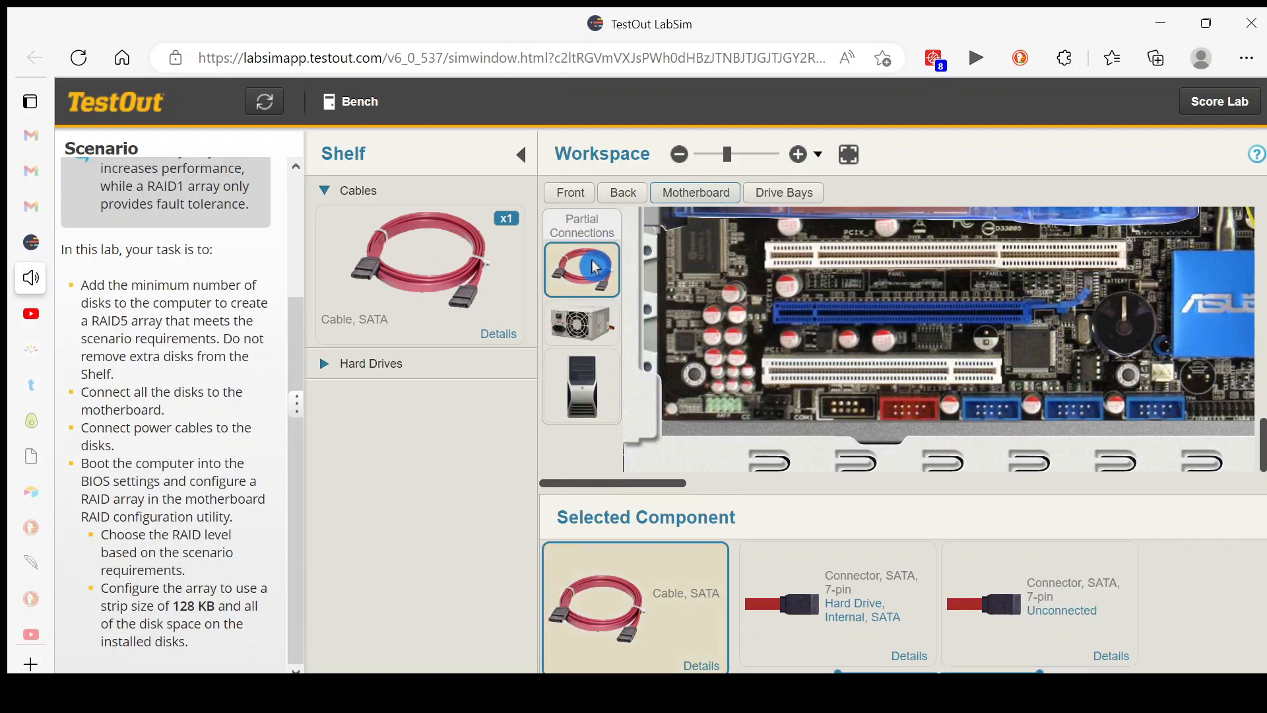
{"action": "left_click_drag", "start_coordinate": [610, 489], "coordinate": [651, 489]}
{"action": "left_click_drag", "start_coordinate": [1034, 604], "coordinate": [1064, 285]}
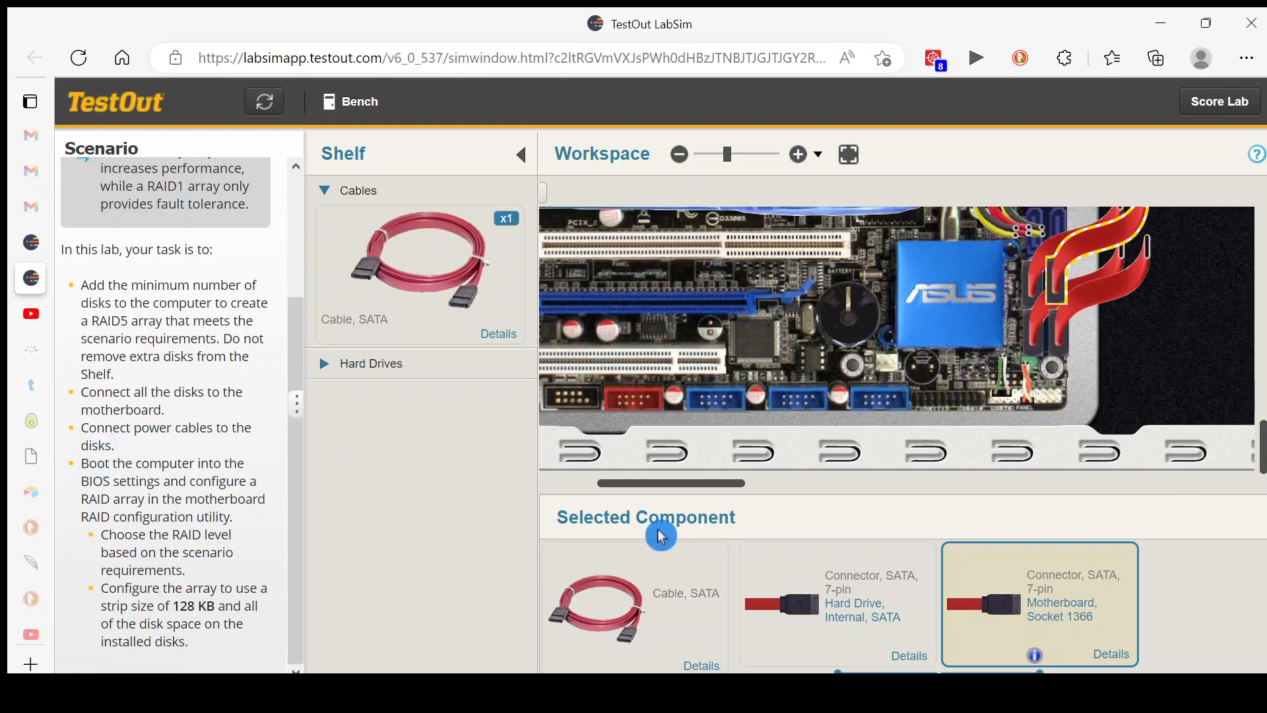
Power on the computer with the front power button and boot into the BIOS settings
{"action": "left_click_drag", "start_coordinate": [686, 487], "coordinate": [543, 487]}
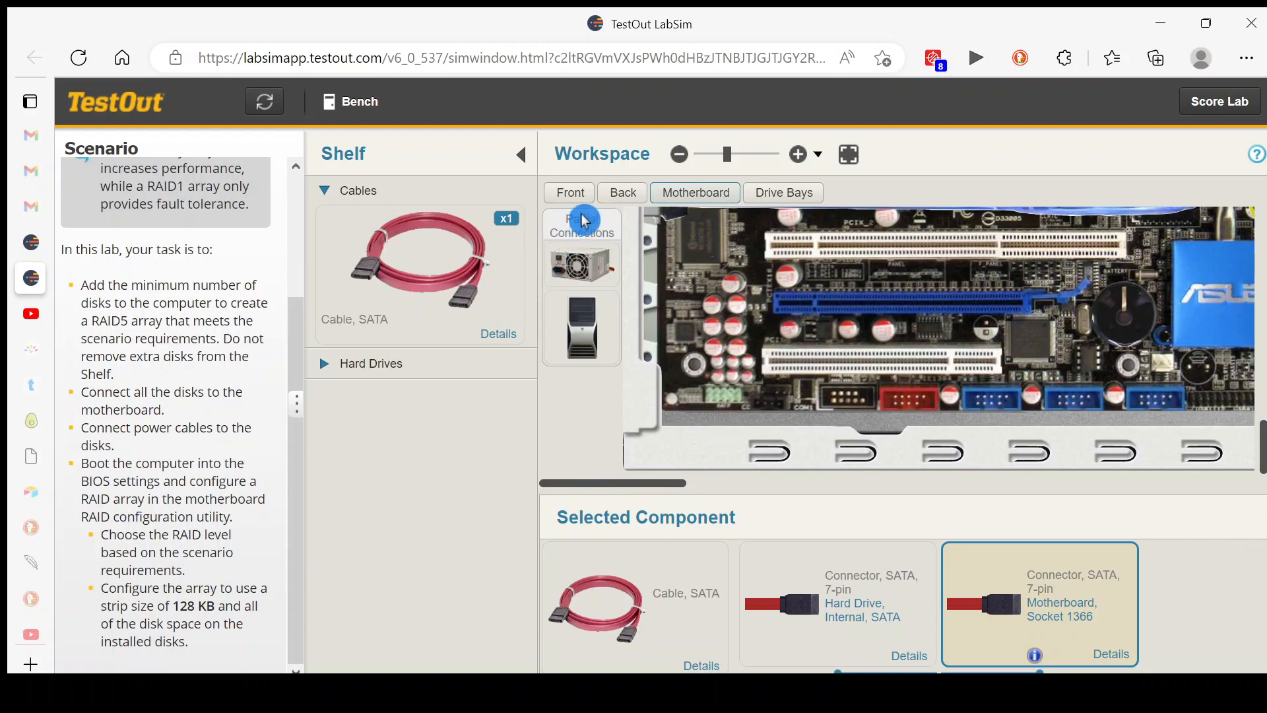
{"action": "left_click", "coordinate": [571, 193]}
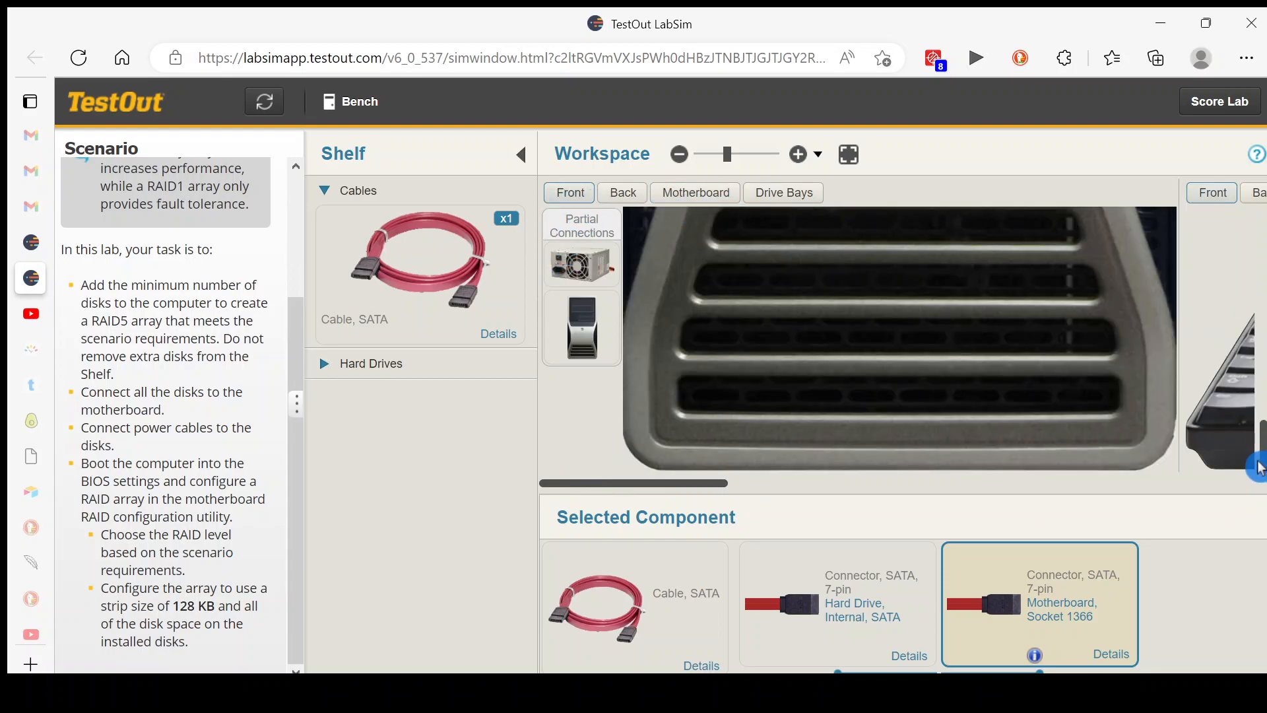
{"action": "left_click_drag", "start_coordinate": [1264, 472], "coordinate": [1226, 391]}
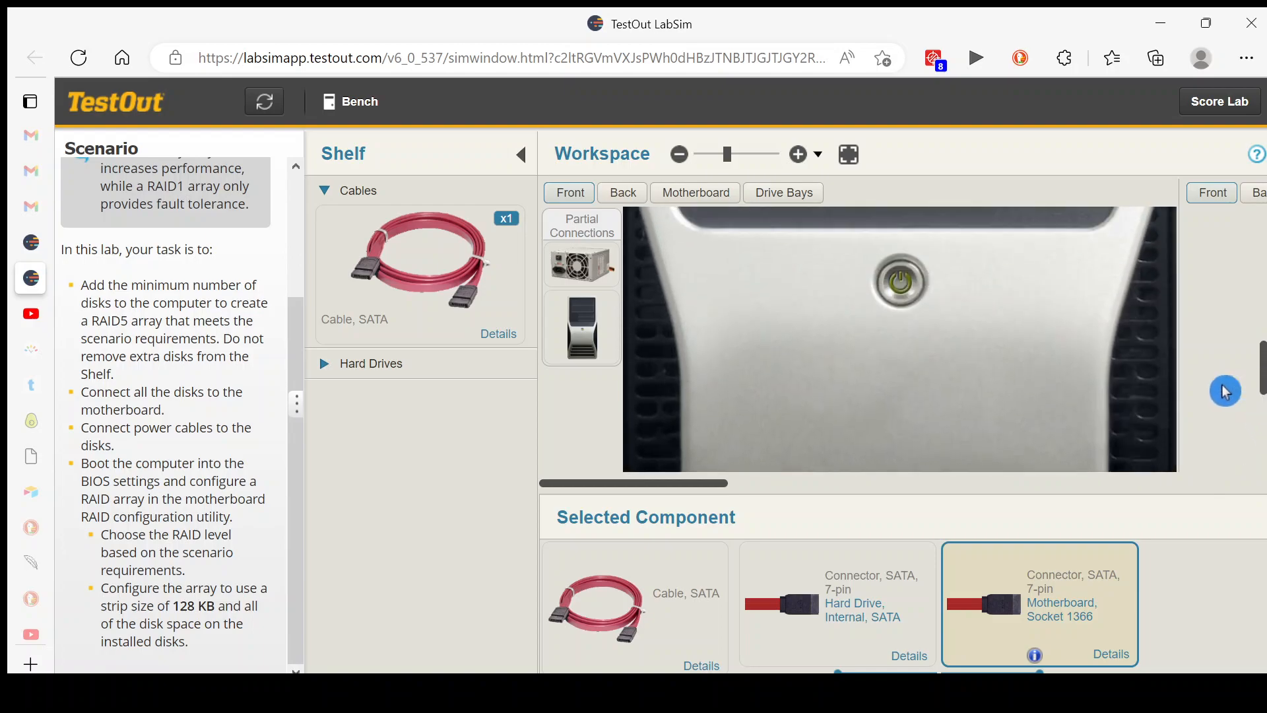
{"action": "left_click", "coordinate": [899, 283]}
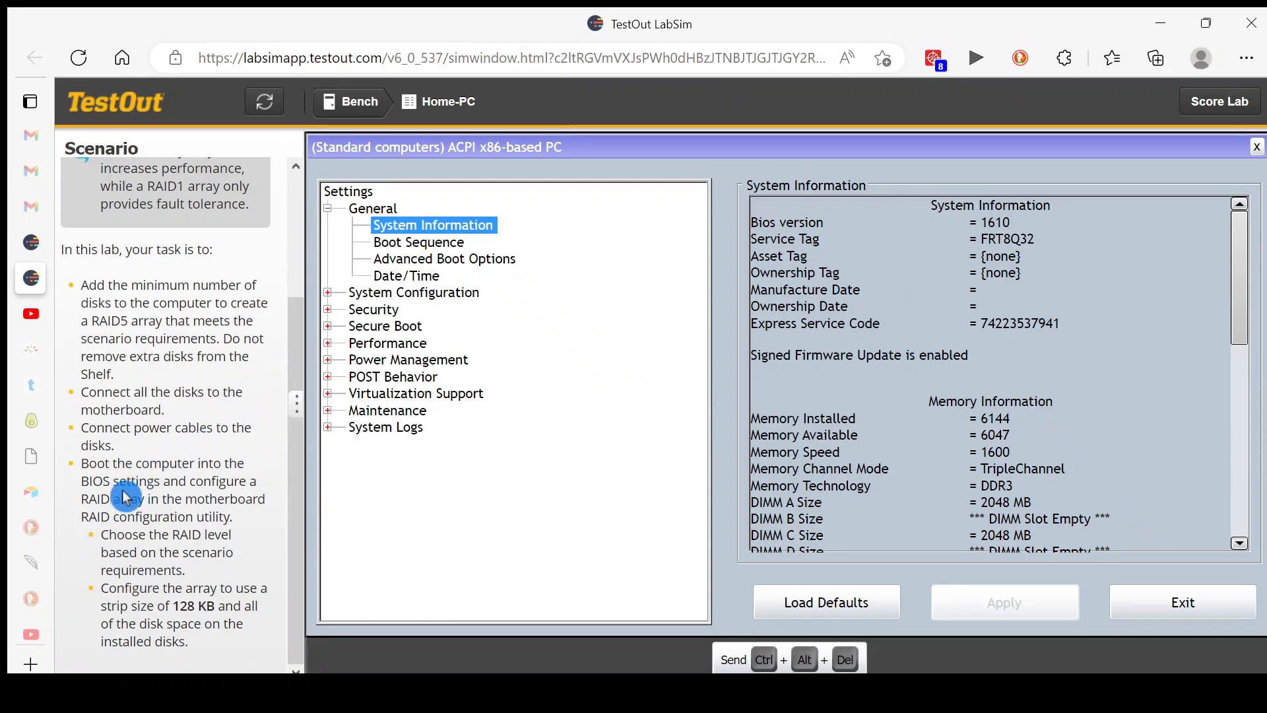
Set the SATA Operation mode under System Configuration to RAID On and apply the change
{"action": "left_click", "coordinate": [328, 297]}
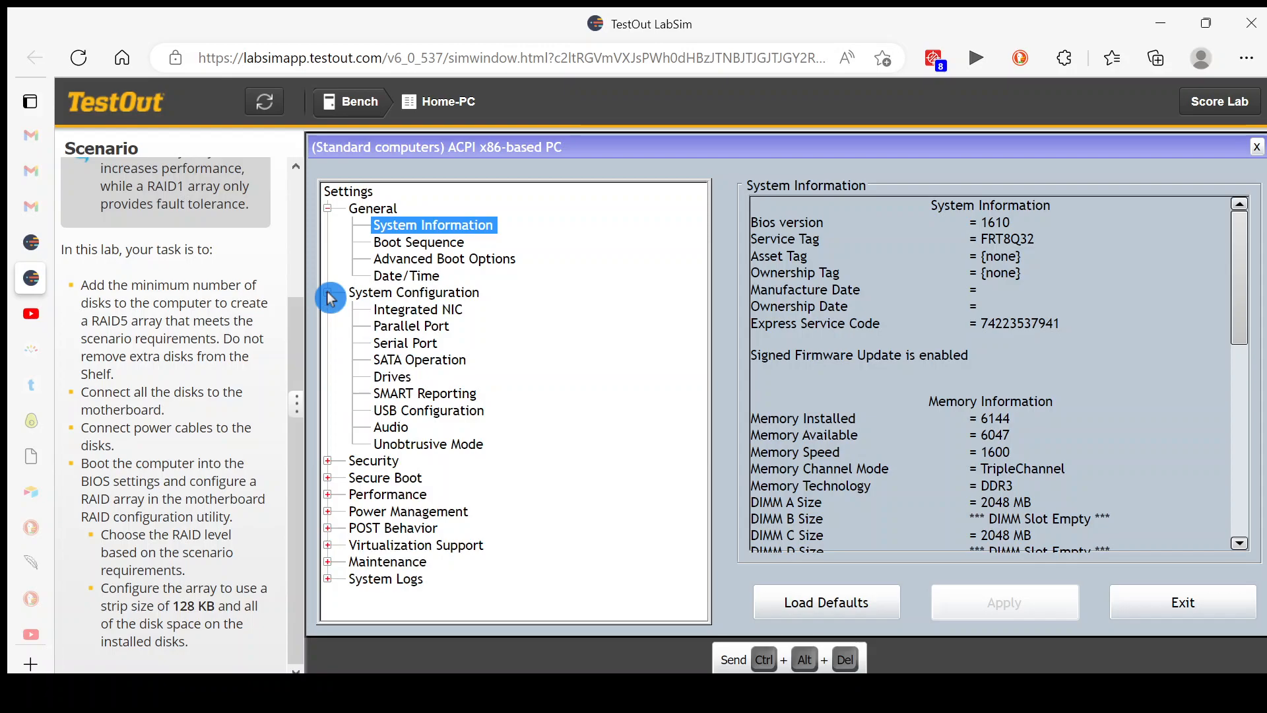
{"action": "left_click", "coordinate": [397, 365]}
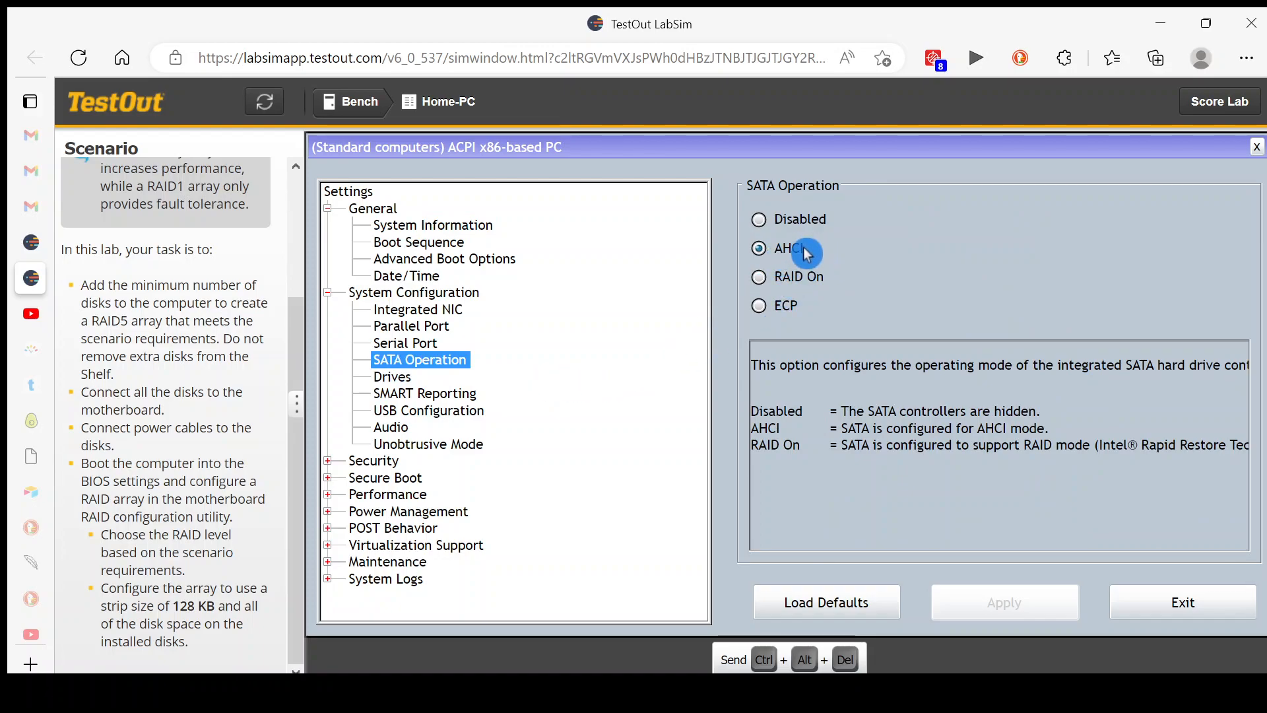
{"action": "left_click", "coordinate": [760, 278]}
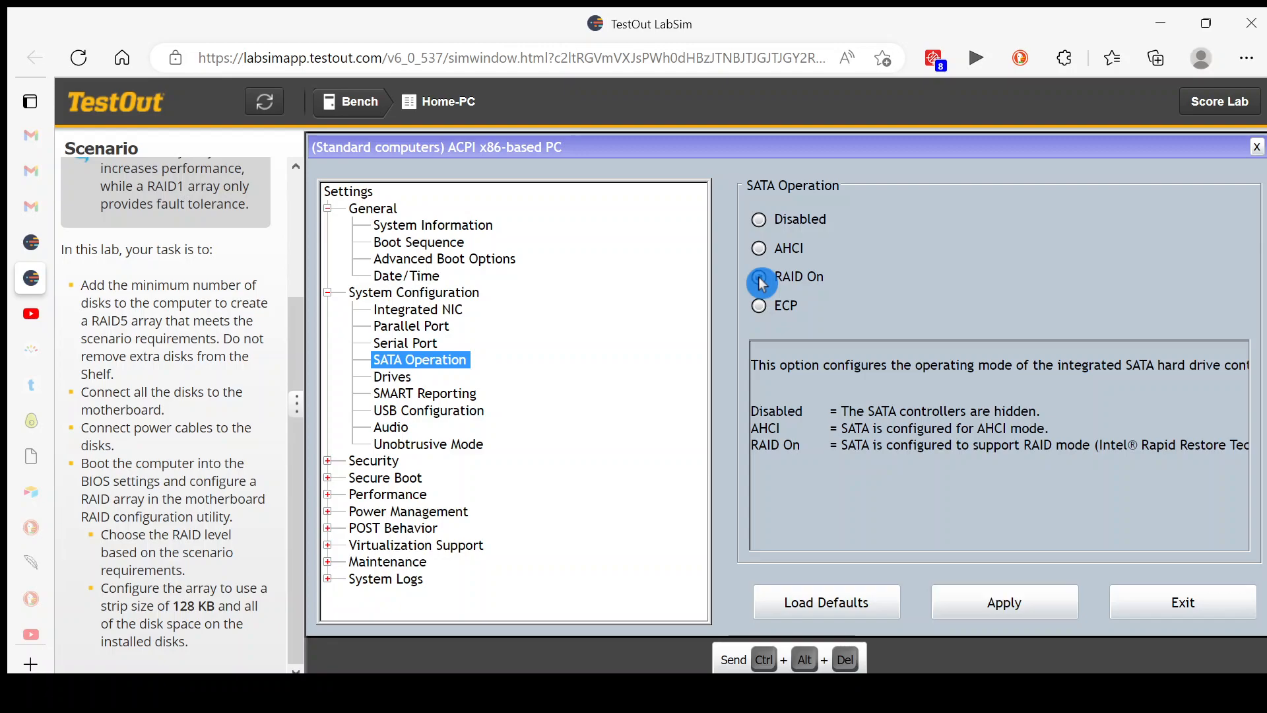
{"action": "left_click", "coordinate": [1001, 612]}
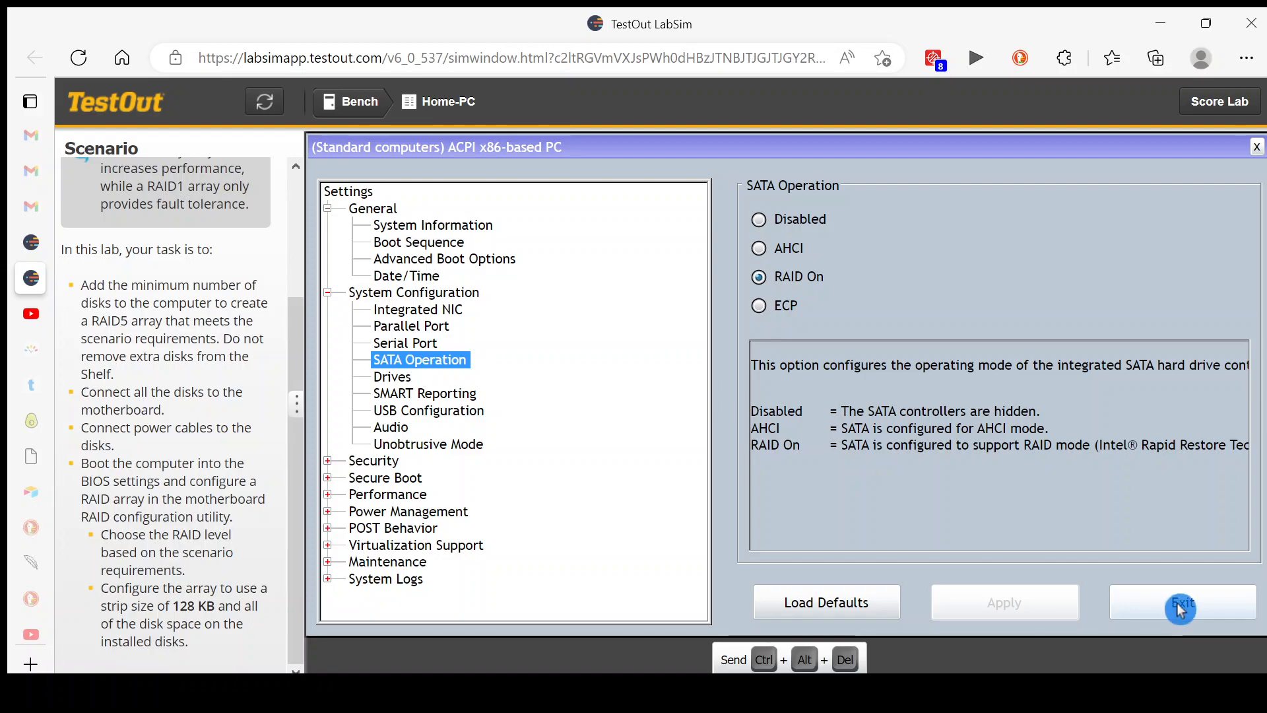
Exit the BIOS settings and start a new RAID volume in the Intel Rapid Storage Technology utility during startup
{"action": "left_click", "coordinate": [1182, 613]}
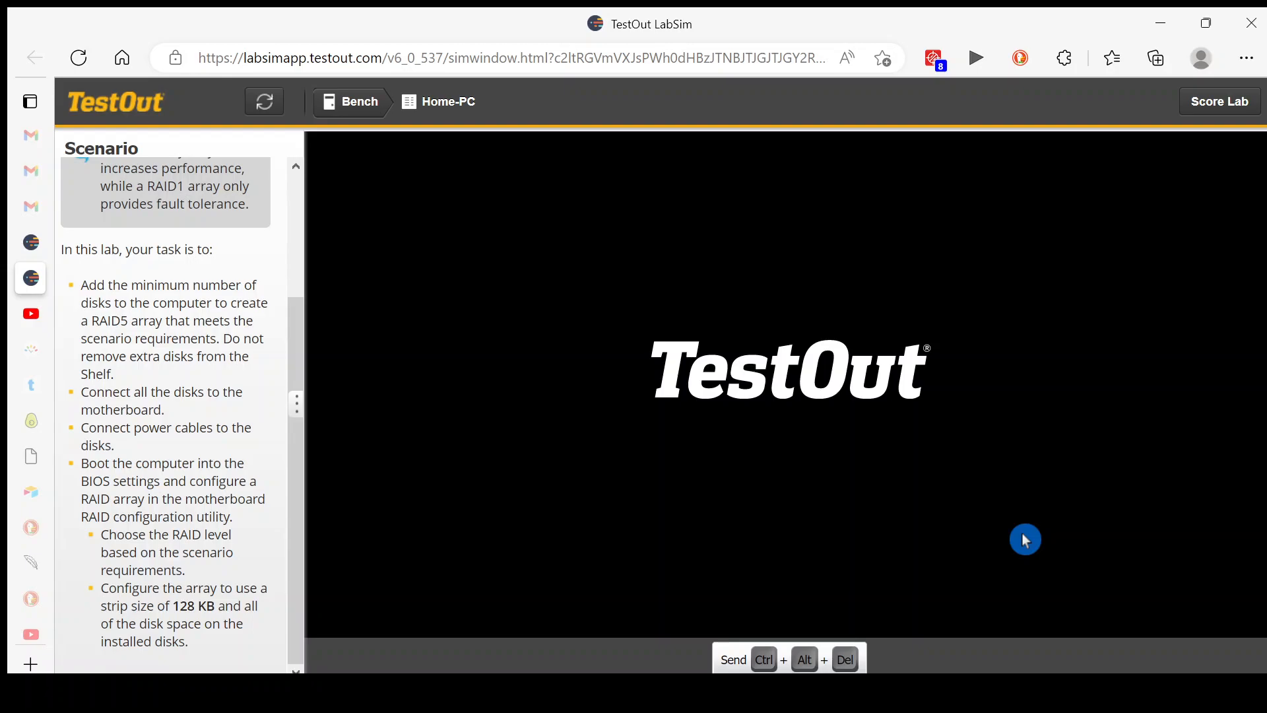
{"action": "key", "text": "ctrl+i"}
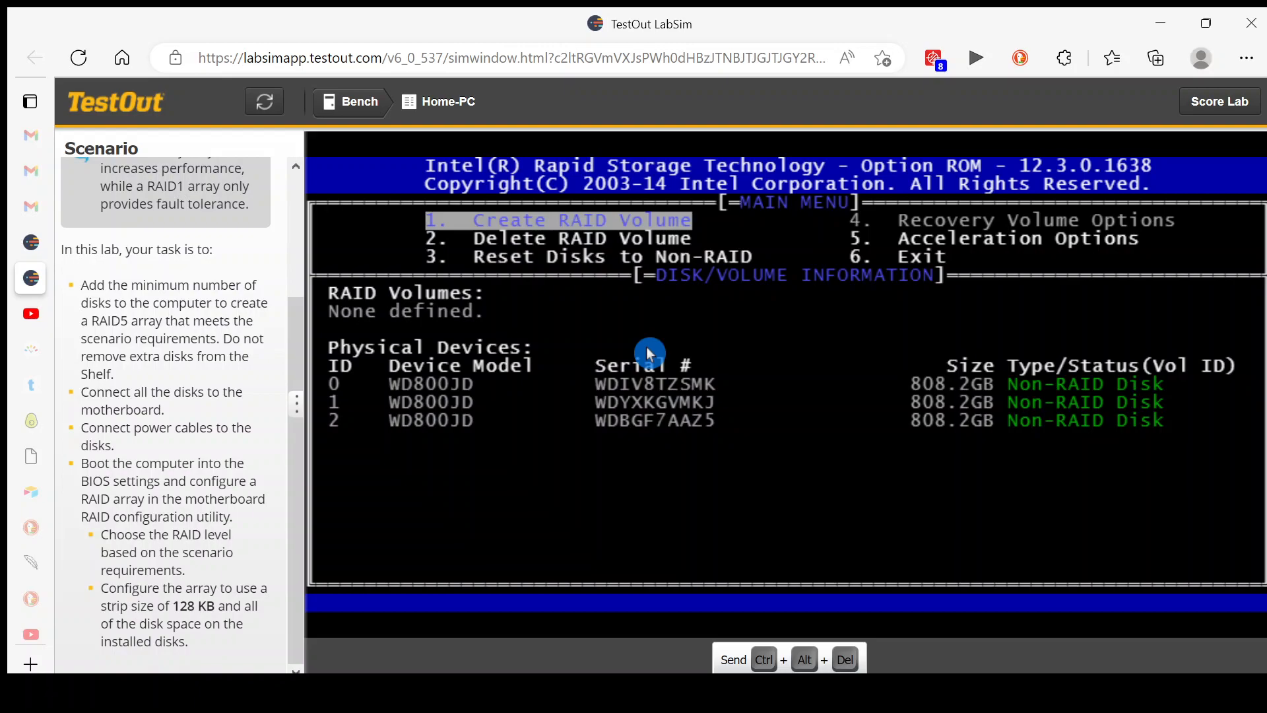
{"action": "key", "text": "Return"}
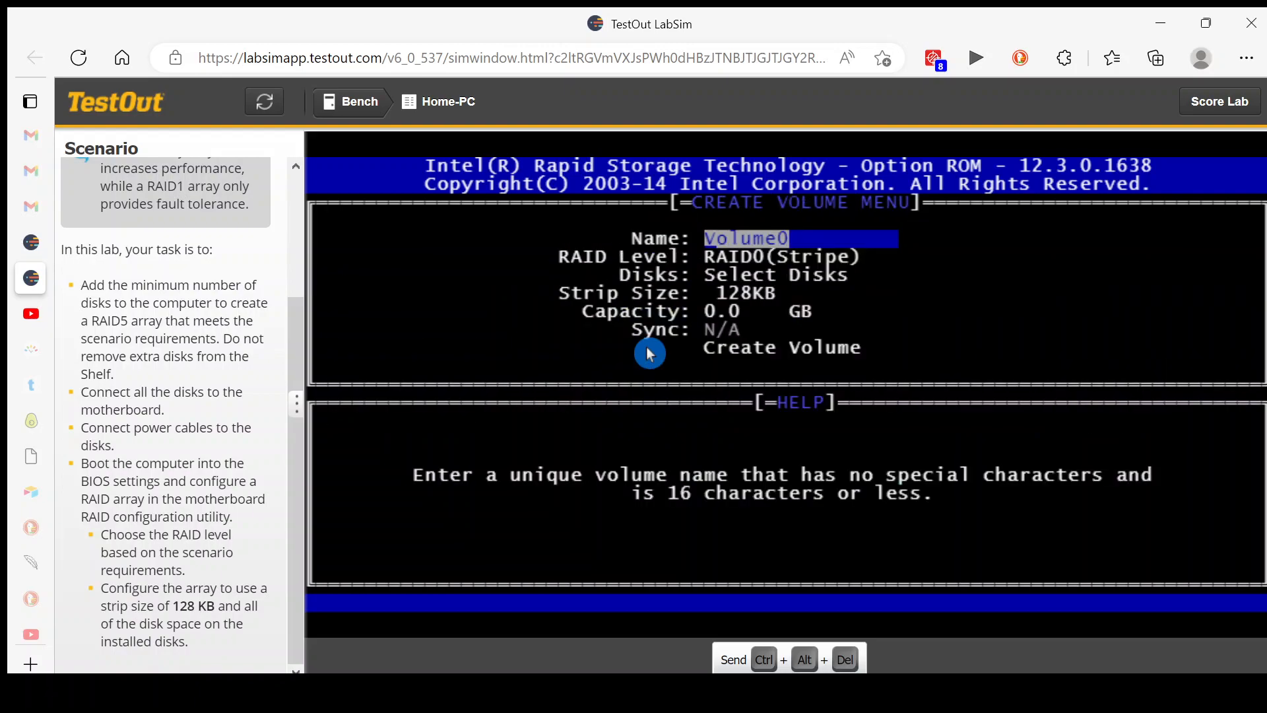
Name the new volume RAID5 and set its RAID level to RAID5(Parity)
{"action": "type", "text": "RAID5"}
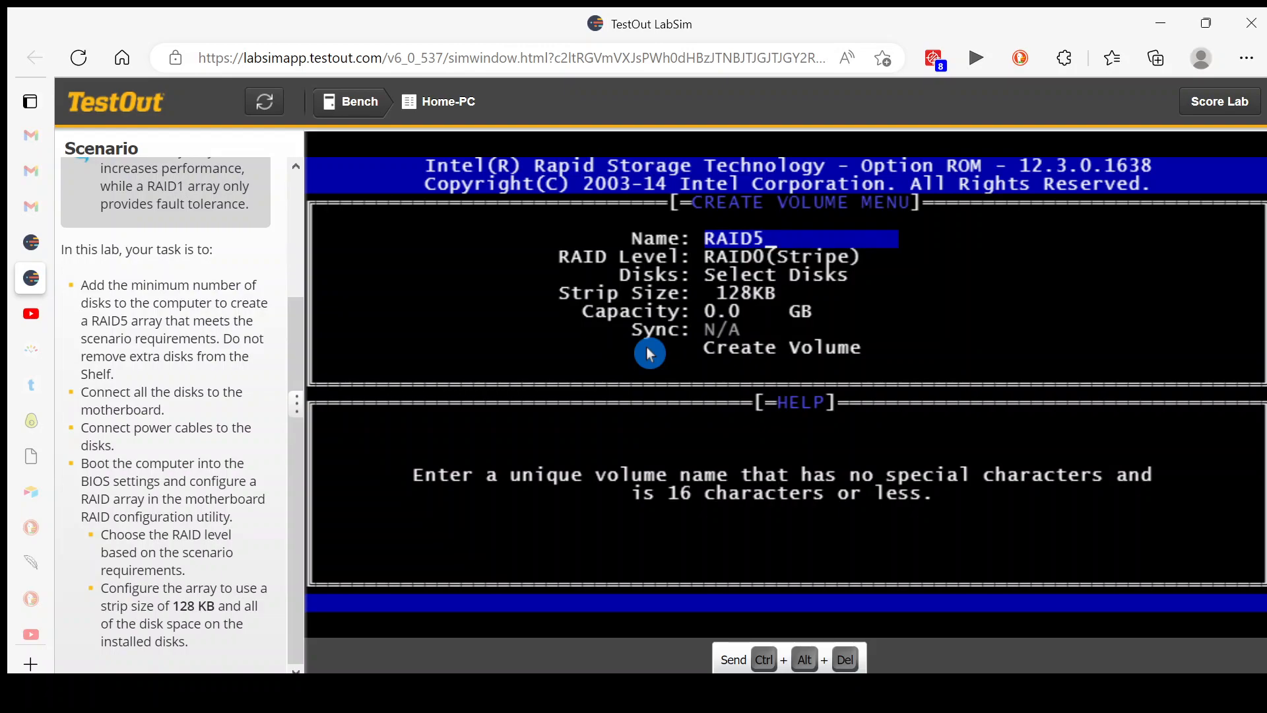
{"action": "key", "text": "Tab"}
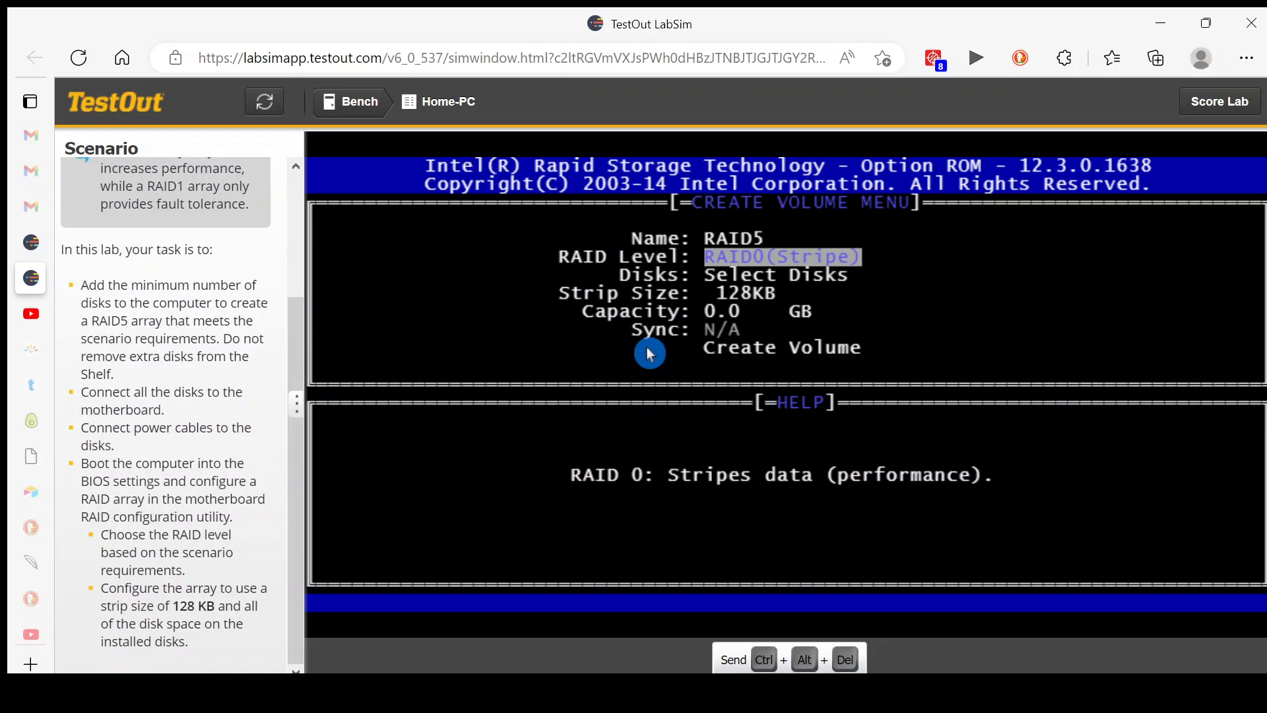
{"action": "key", "text": "Down"}
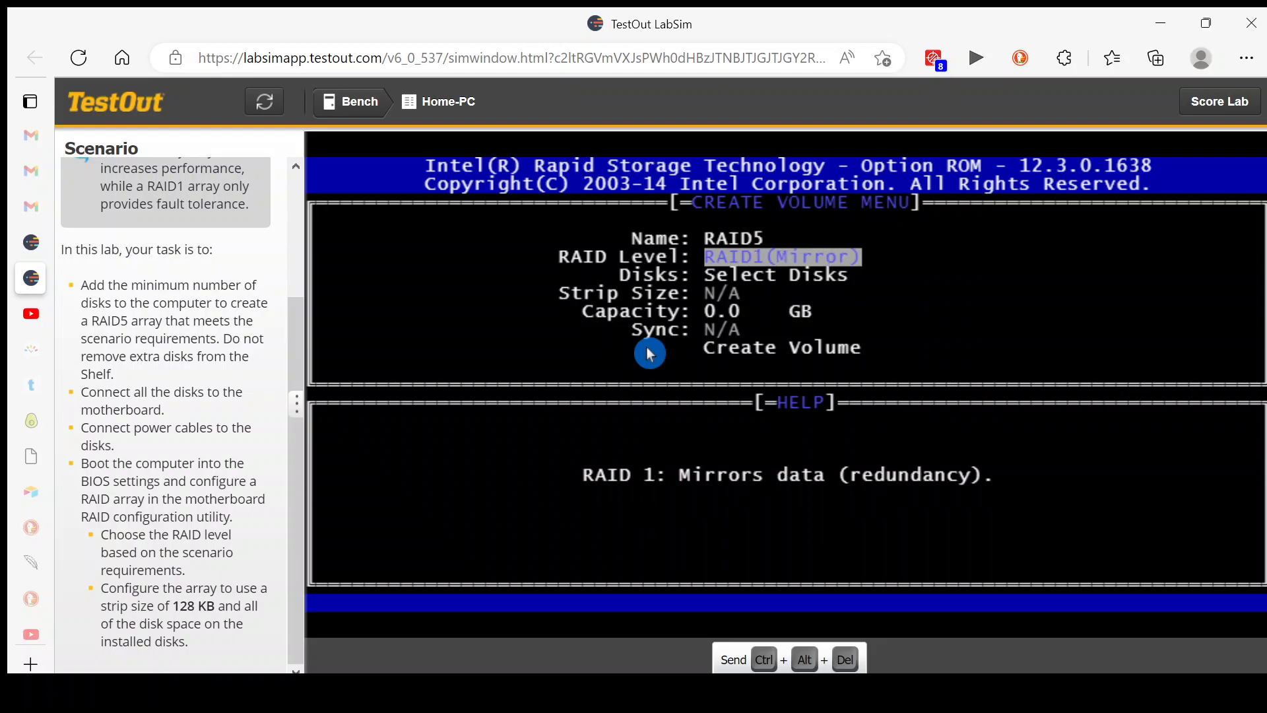
{"action": "key", "text": "Down"}
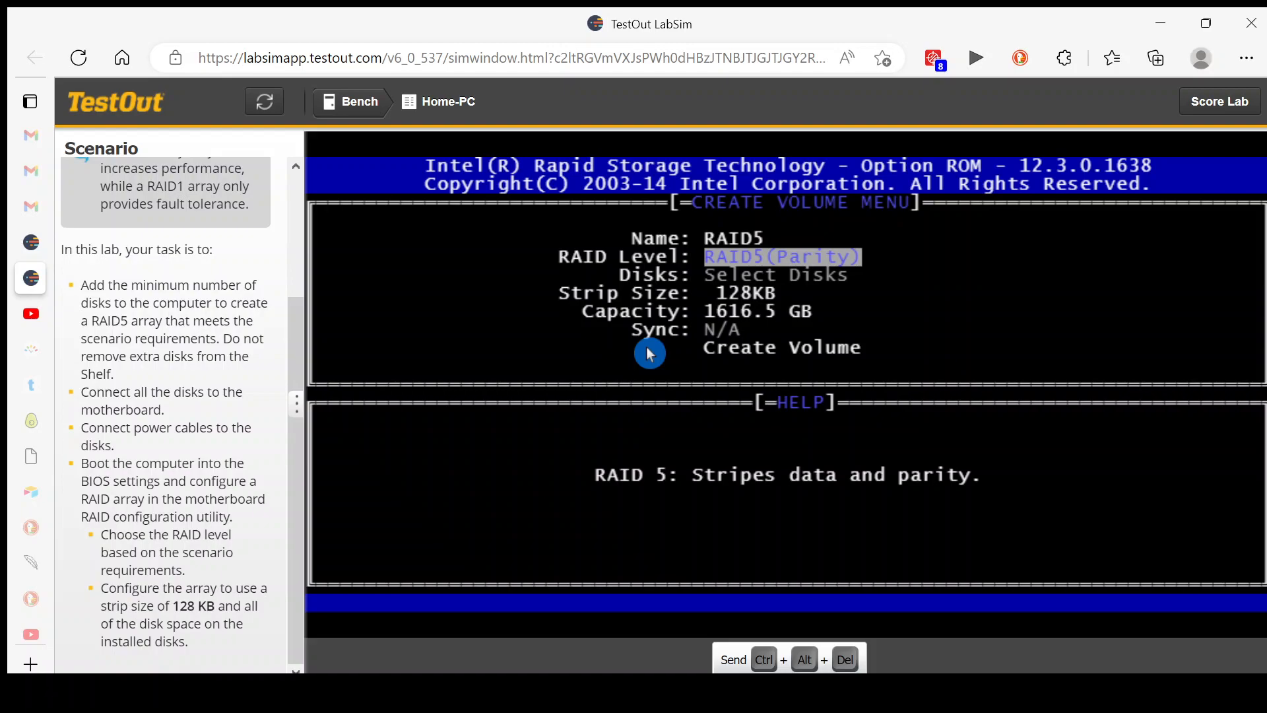
Accept the 128KB strip size and full 1616.5 GB capacity, and create the volume, agreeing to erase the selected disks
{"action": "key", "text": "Tab"}
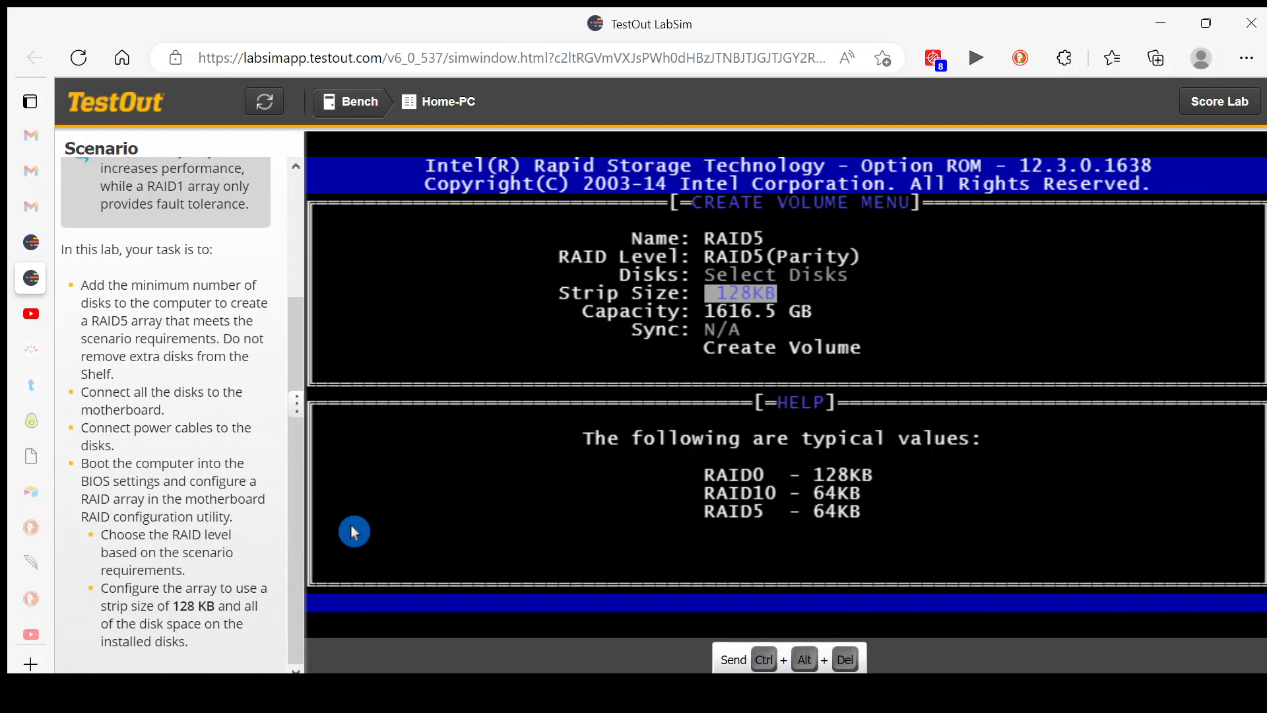
{"action": "key", "text": "Tab"}
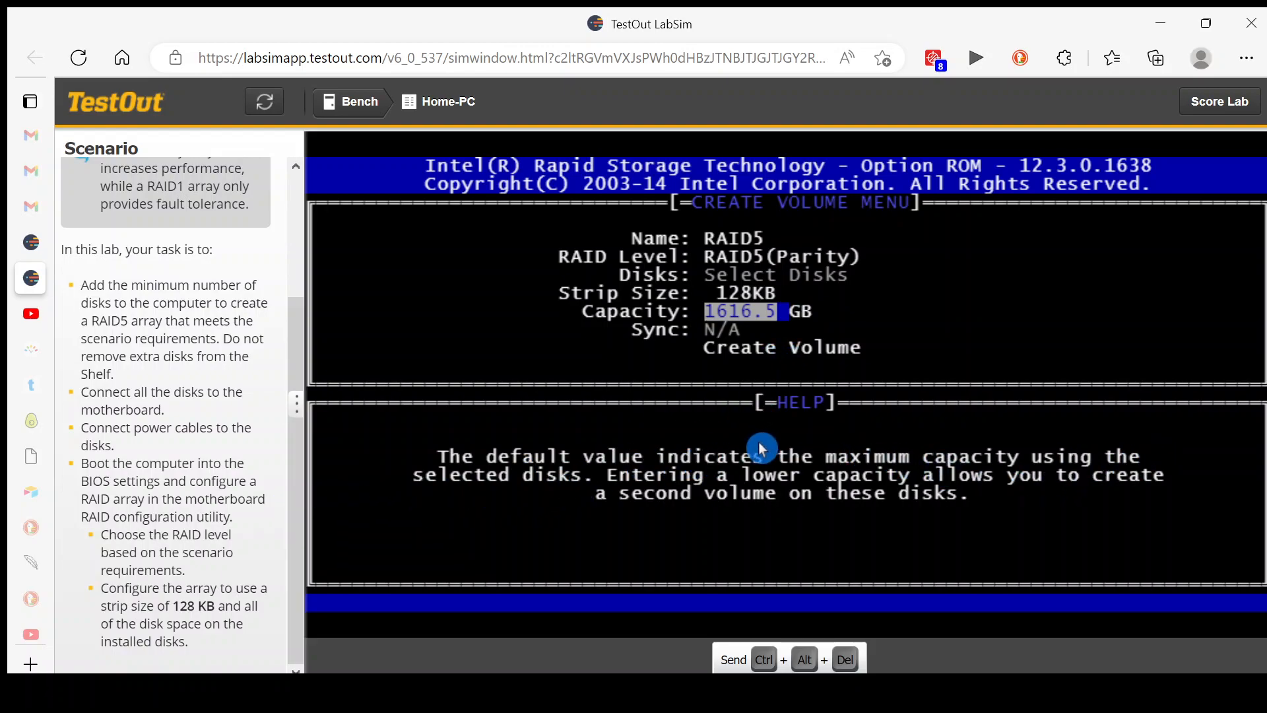
{"action": "key", "text": "Tab"}
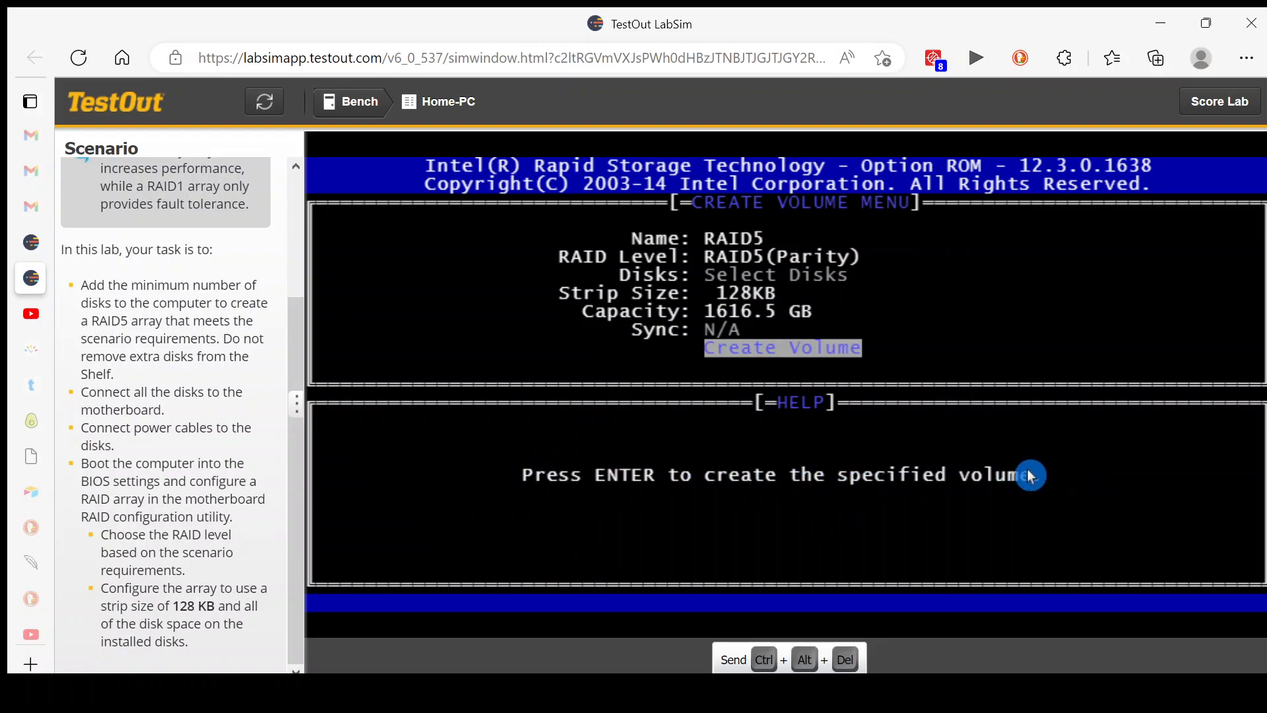
{"action": "key", "text": "Return"}
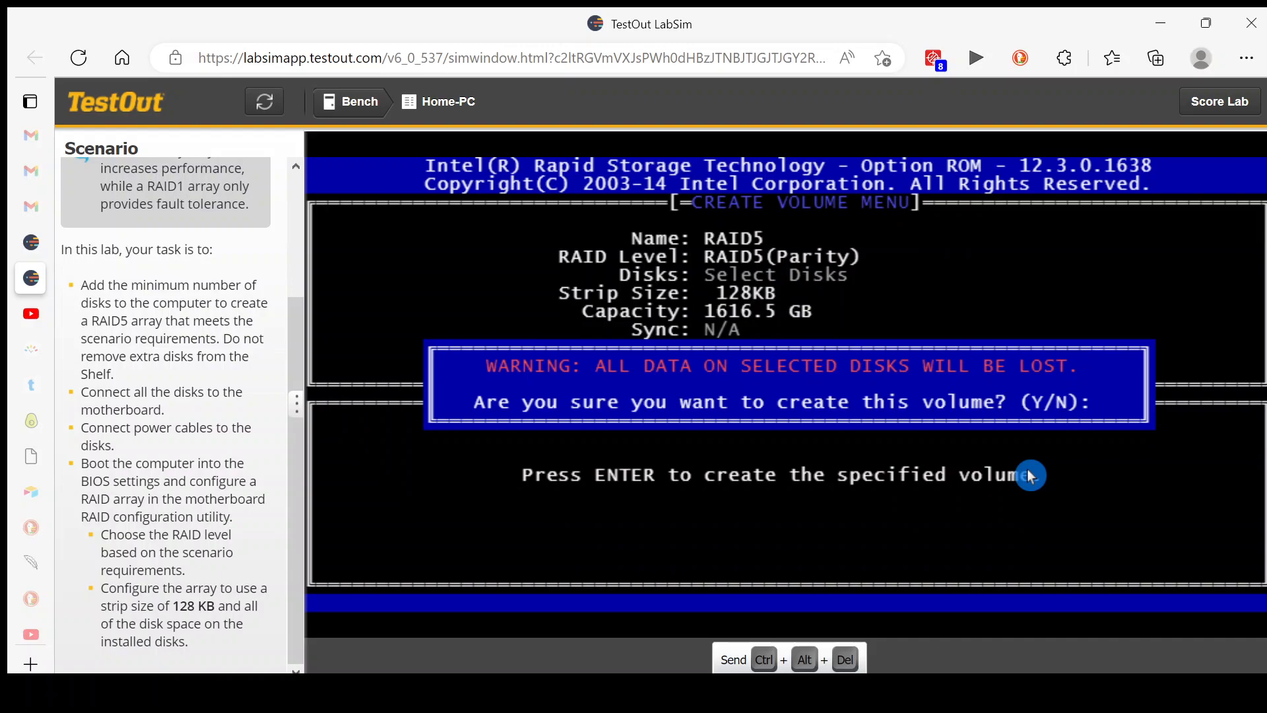
{"action": "key", "text": "y"}
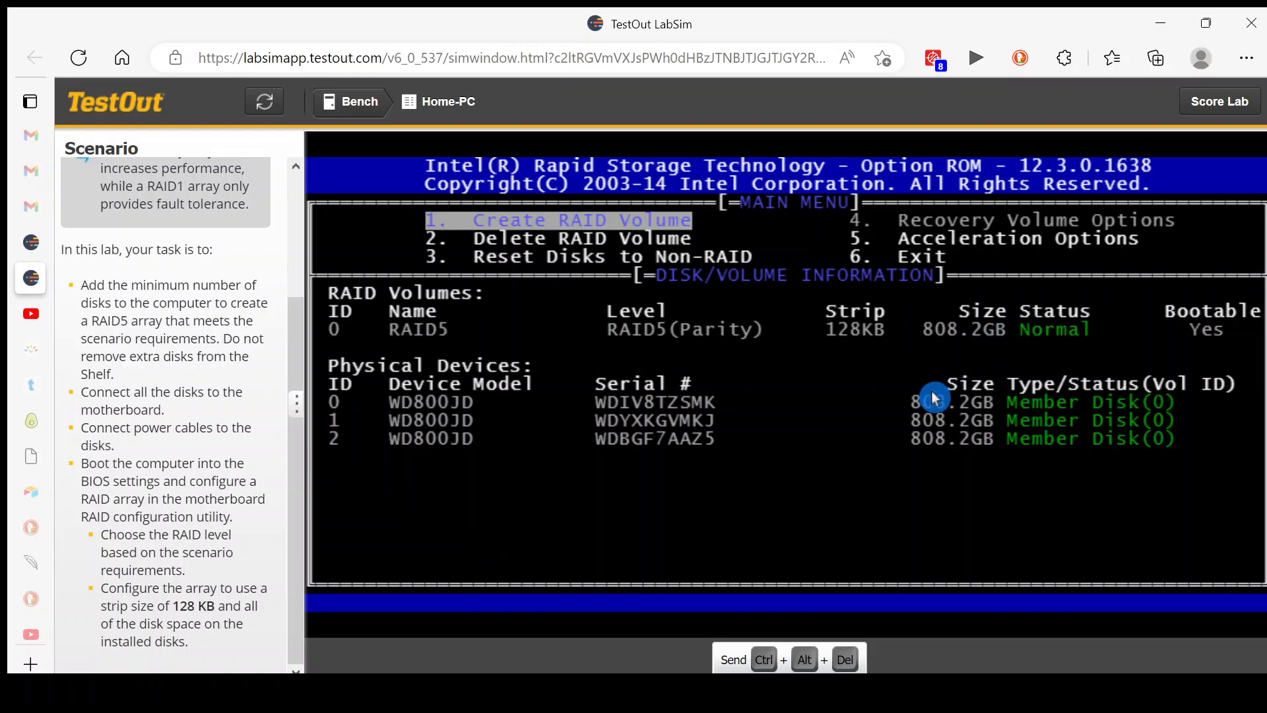
Exit the RAID configuration utility and confirm leaving it
{"action": "mouse_move", "coordinate": [10, 663]}
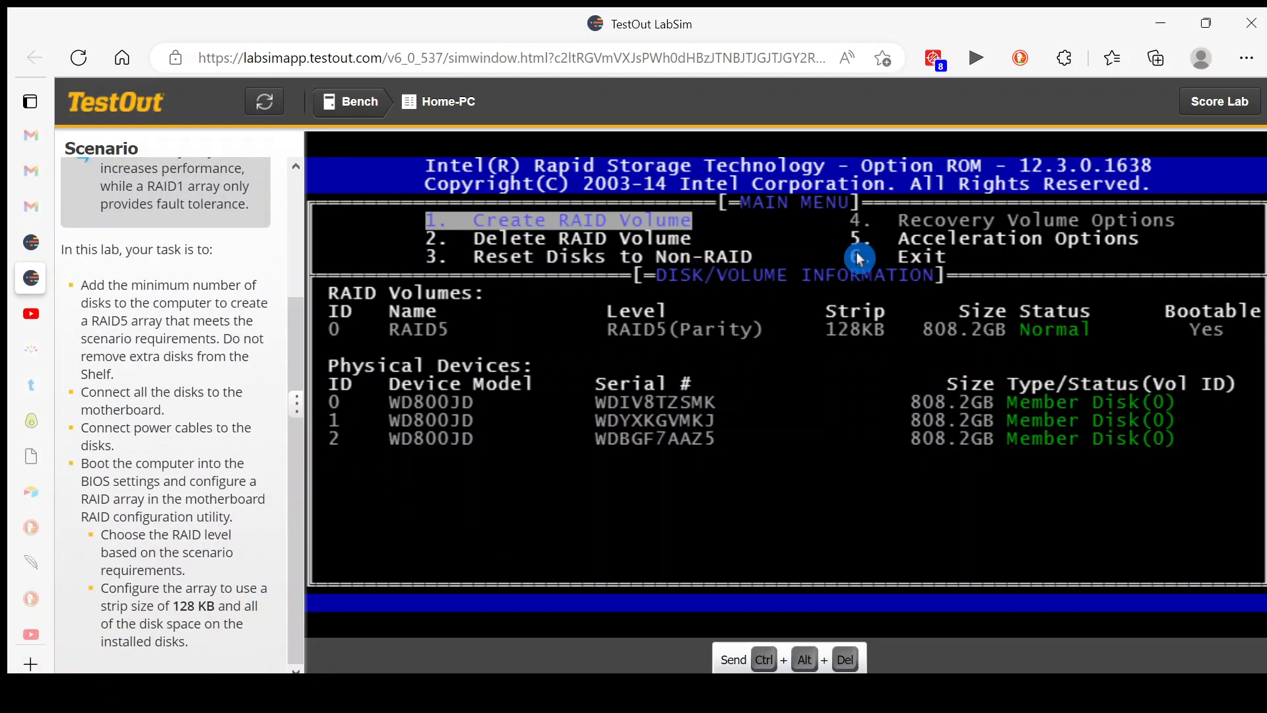
{"action": "key", "text": "Escape"}
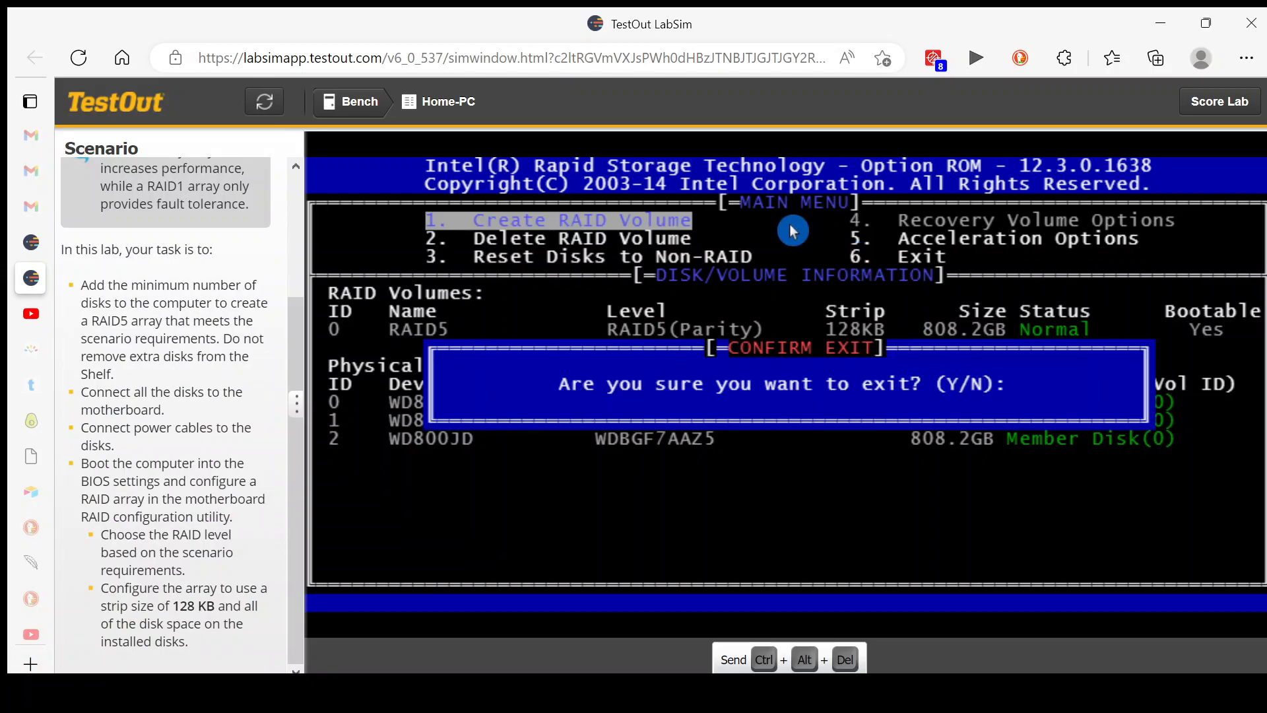
{"action": "key", "text": "y"}
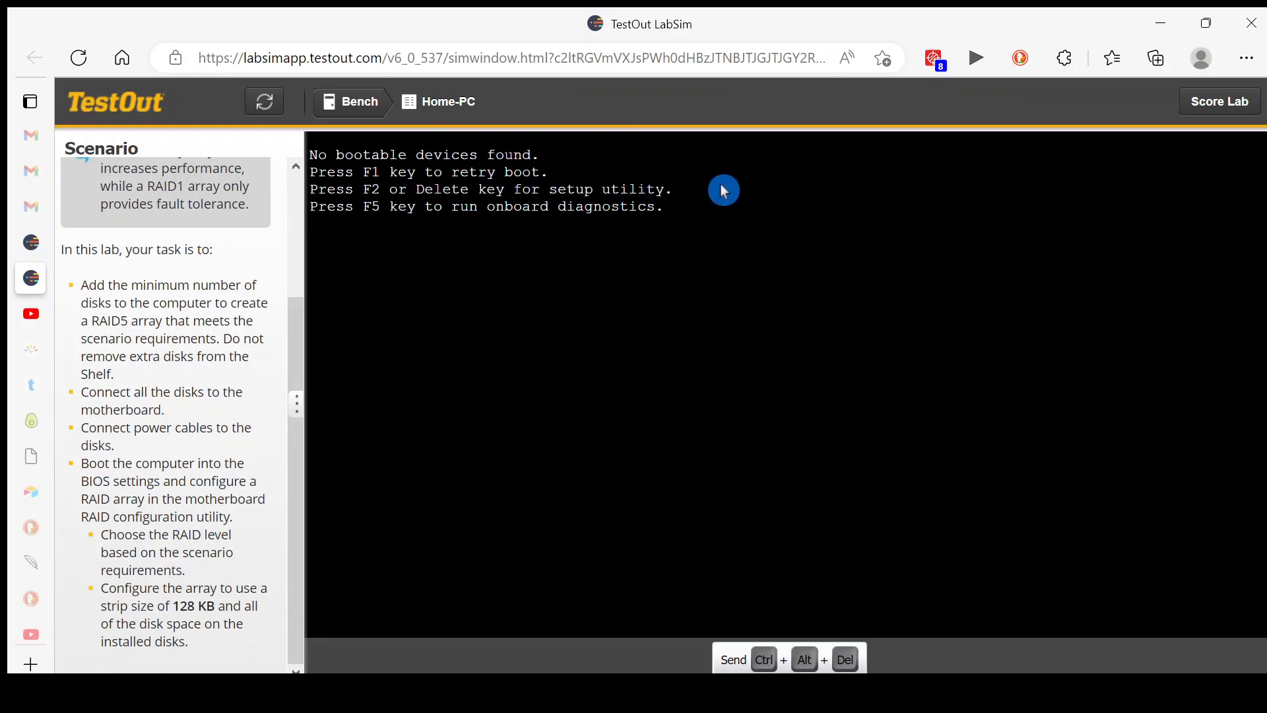
Submit the finished lab for scoring and confirm the submission
{"action": "left_click", "coordinate": [1220, 106]}
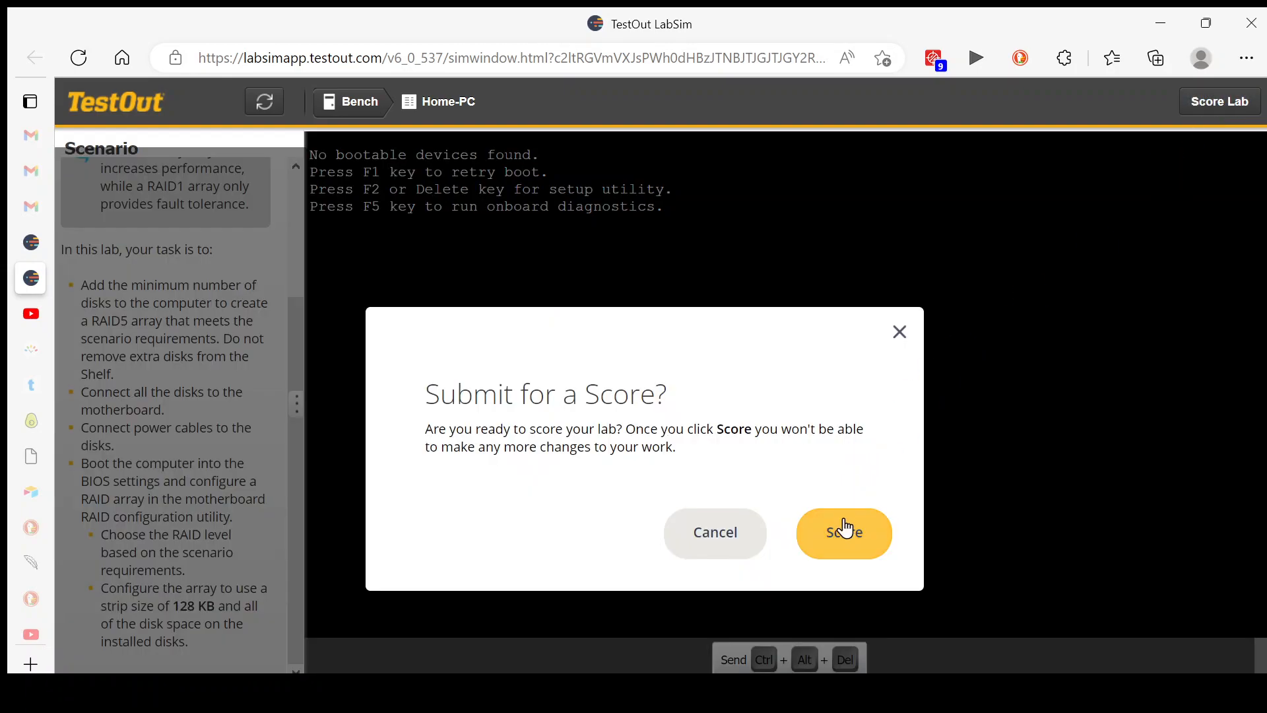
{"action": "left_click", "coordinate": [845, 539]}
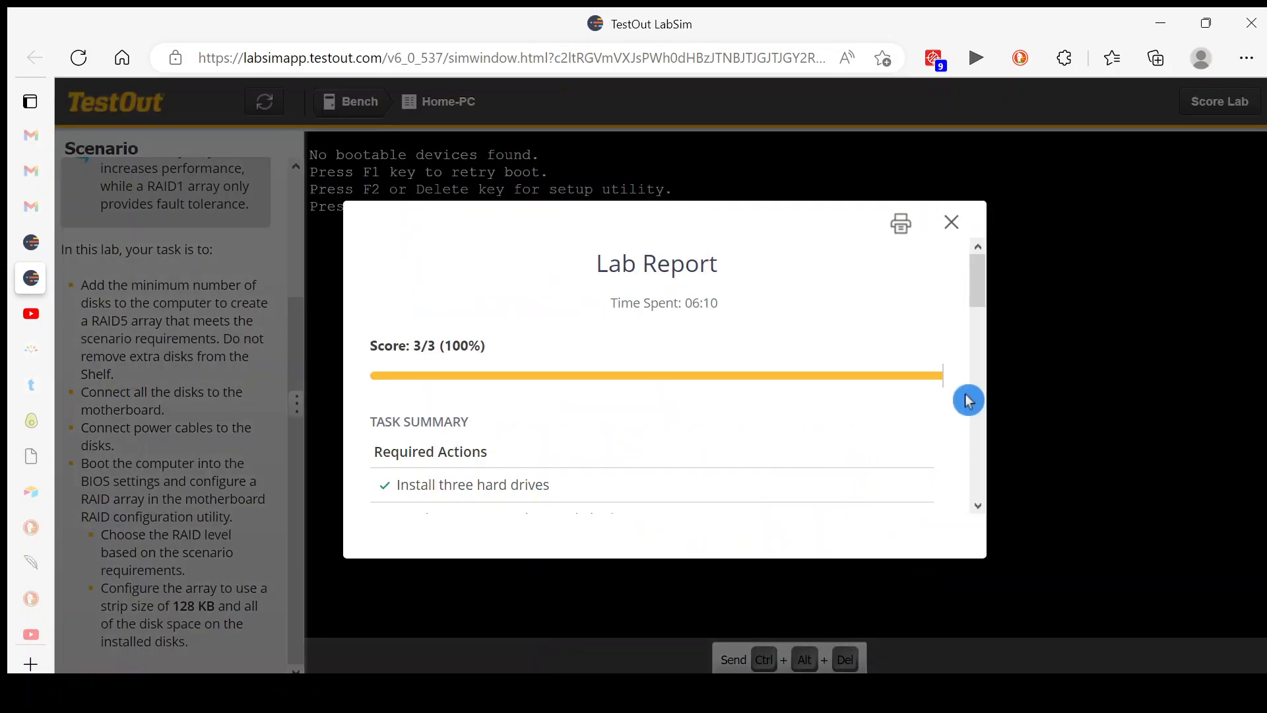